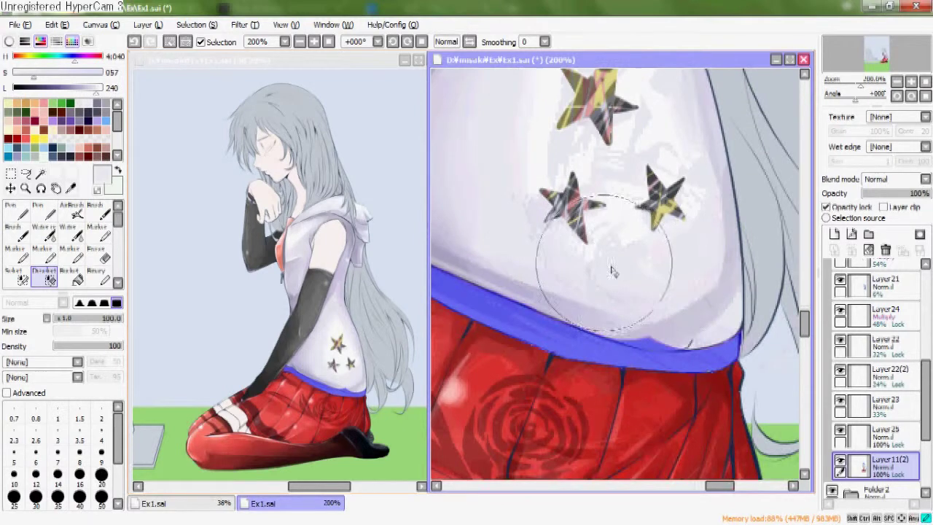
- Paint the selected hem band of the hoodie dark grey-purple with the size 500 Pen, using luminance 94
{"action": "scroll", "coordinate": [761, 261], "scroll_direction": "down", "scroll_amount": 2}
{"action": "key", "text": "n"}
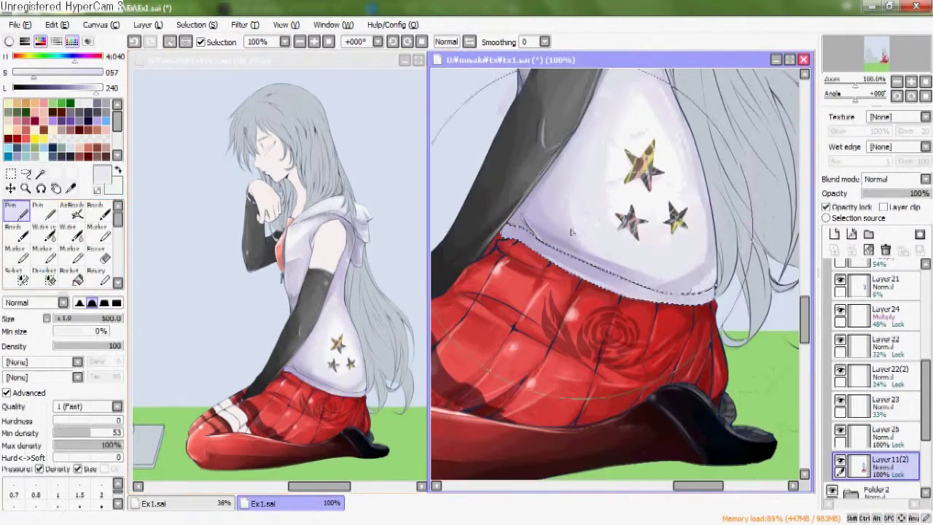
{"action": "left_click", "coordinate": [76, 87]}
{"action": "left_click", "coordinate": [45, 78]}
{"action": "left_click", "coordinate": [66, 89]}
{"action": "left_click_drag", "start_coordinate": [528, 218], "coordinate": [602, 280]}
{"action": "left_click_drag", "start_coordinate": [59, 89], "coordinate": [45, 89]}
{"action": "mouse_move", "coordinate": [587, 239]}
{"action": "left_mouse_down"}
{"action": "mouse_move", "coordinate": [519, 235]}
{"action": "mouse_move", "coordinate": [665, 288]}
{"action": "left_mouse_up"}
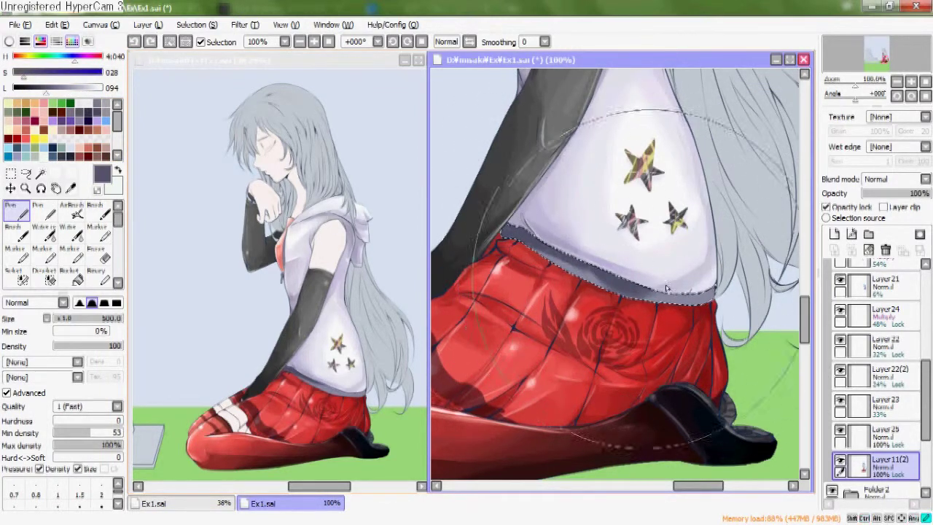
- Darken the hem band along its length with the Marker and the AirBrush, lowering the colour's luminance to 50
{"action": "left_click", "coordinate": [72, 252]}
{"action": "left_click_drag", "start_coordinate": [523, 239], "coordinate": [567, 266]}
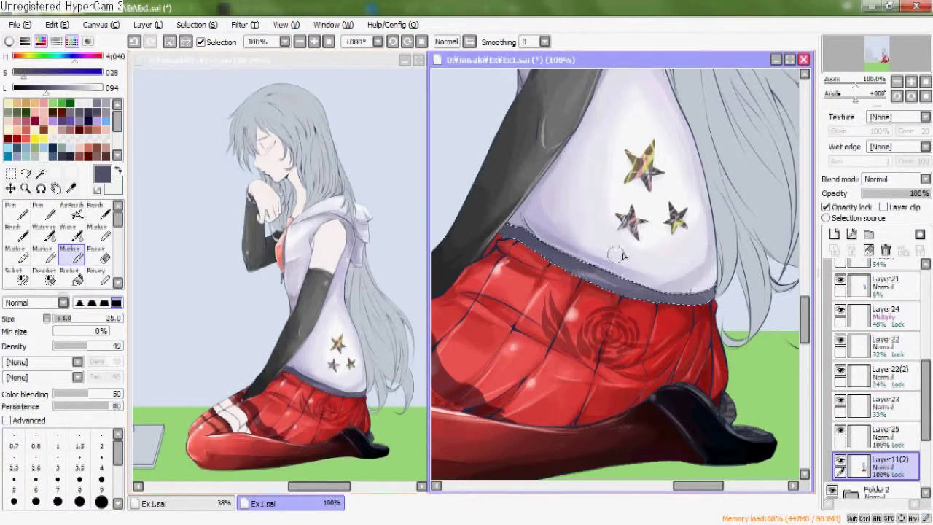
{"action": "left_click", "coordinate": [31, 88]}
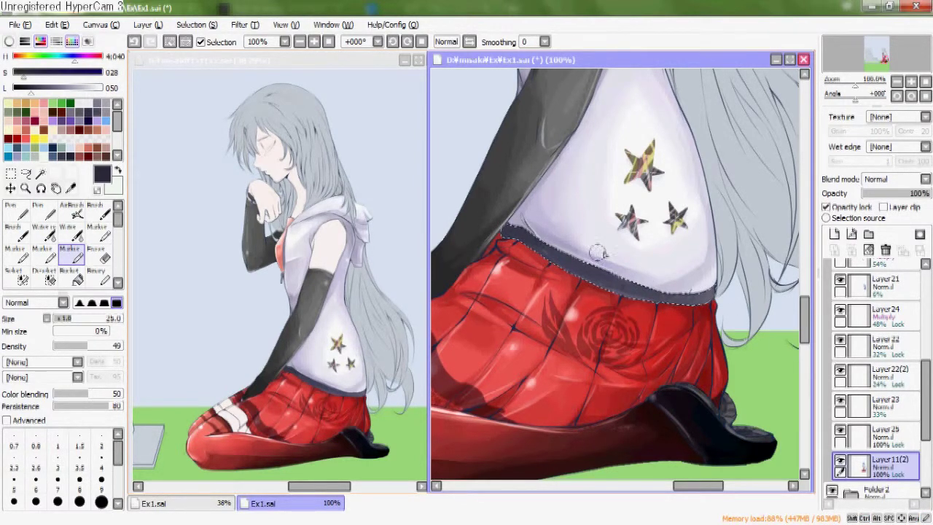
{"action": "key", "text": "v"}
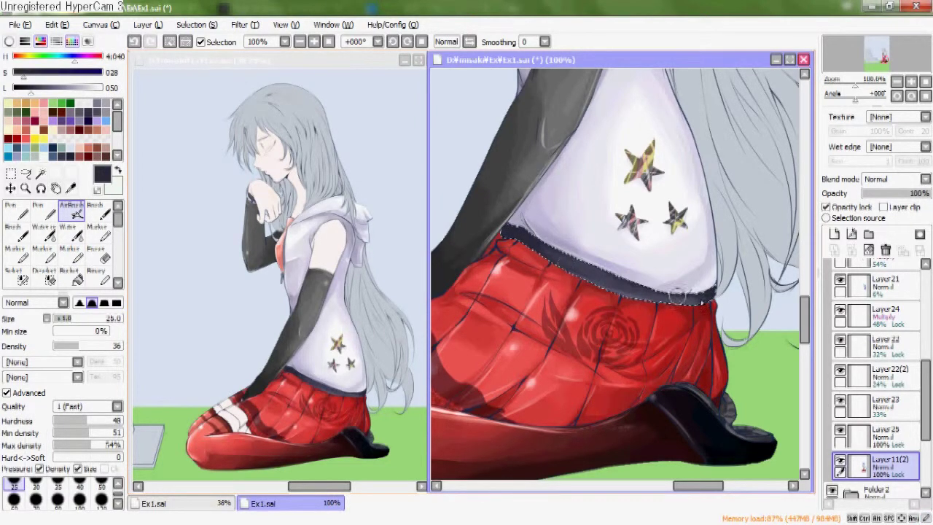
{"action": "left_click_drag", "start_coordinate": [626, 302], "coordinate": [582, 346]}
- Try bright airbrush highlights along the lower edge of the hem band with luminance 232
{"action": "left_click", "coordinate": [93, 88]}
{"action": "scroll", "coordinate": [521, 255], "scroll_direction": "up", "scroll_amount": 2}
{"action": "mouse_move", "coordinate": [466, 292]}
{"action": "left_mouse_down"}
{"action": "mouse_move", "coordinate": [597, 245]}
{"action": "mouse_move", "coordinate": [640, 298]}
{"action": "left_mouse_up"}
{"action": "left_click_drag", "start_coordinate": [613, 284], "coordinate": [479, 251]}
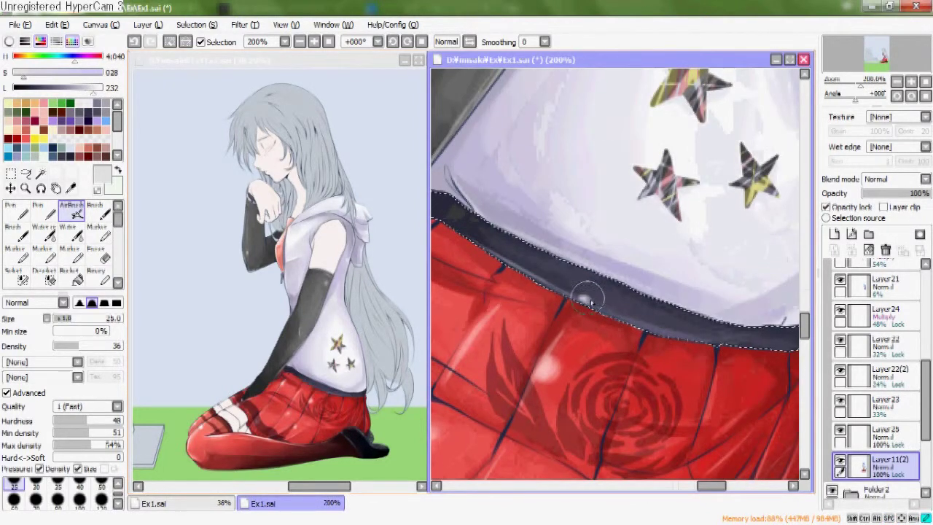
{"action": "left_click_drag", "start_coordinate": [592, 302], "coordinate": [723, 342]}
{"action": "left_click_drag", "start_coordinate": [663, 329], "coordinate": [785, 343]}
{"action": "left_click_drag", "start_coordinate": [699, 321], "coordinate": [616, 331]}
{"action": "key", "text": "ctrl+z"}
{"action": "key", "text": "ctrl+z"}
- Airbrush softer grey highlights along the dark hem band with luminance 182
{"action": "left_click", "coordinate": [77, 88]}
{"action": "mouse_move", "coordinate": [487, 299]}
{"action": "left_mouse_down"}
{"action": "mouse_move", "coordinate": [550, 273]}
{"action": "mouse_move", "coordinate": [760, 323]}
{"action": "mouse_move", "coordinate": [708, 314]}
{"action": "left_mouse_up"}
{"action": "key", "text": "ctrl+z"}
{"action": "left_click_drag", "start_coordinate": [601, 306], "coordinate": [757, 313]}
{"action": "left_click_drag", "start_coordinate": [452, 222], "coordinate": [667, 366]}
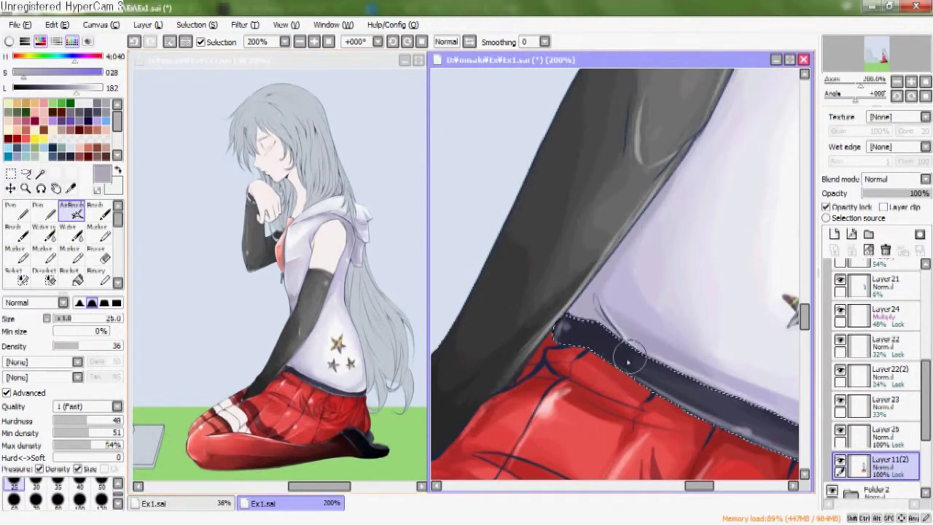
- Select the whole figure by magic-wanding the empty background around it and inverting the selection
{"action": "scroll", "coordinate": [627, 357], "scroll_direction": "down", "scroll_amount": 4}
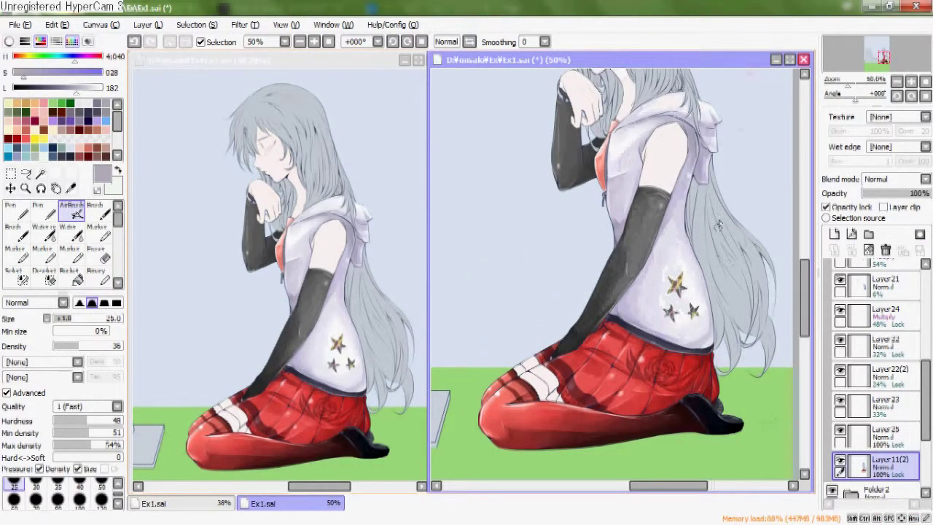
{"action": "scroll", "coordinate": [719, 245], "scroll_direction": "down", "scroll_amount": 1}
{"action": "scroll", "coordinate": [765, 284], "scroll_direction": "down", "scroll_amount": 1}
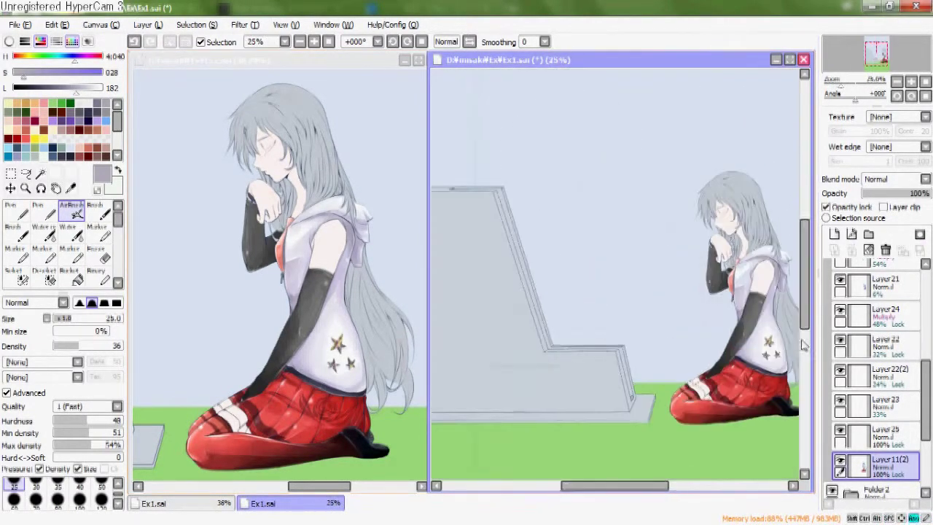
{"action": "left_click_drag", "start_coordinate": [744, 328], "coordinate": [626, 306]}
{"action": "scroll", "coordinate": [495, 268], "scroll_direction": "up", "scroll_amount": 1}
{"action": "key", "text": "w"}
{"action": "left_click", "coordinate": [600, 257]}
{"action": "left_click", "coordinate": [587, 241]}
{"action": "key", "text": "ctrl+z"}
{"action": "left_click", "coordinate": [134, 43]}
{"action": "left_click", "coordinate": [501, 194]}
{"action": "left_click", "coordinate": [186, 42]}
- Merge Layer25, Layer23, Layer22(2), Layer22 and Layer24 down into Layer11(2)
{"action": "left_click", "coordinate": [876, 443]}
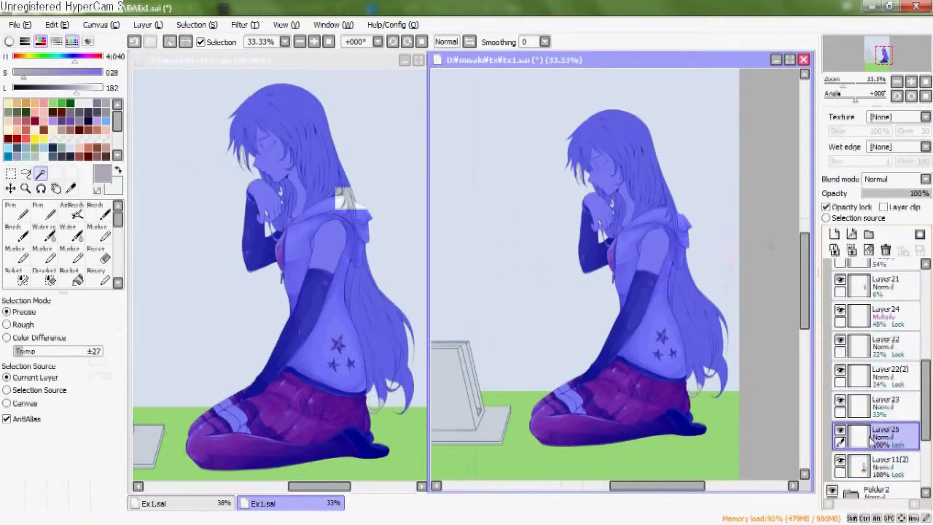
{"action": "key", "text": "n"}
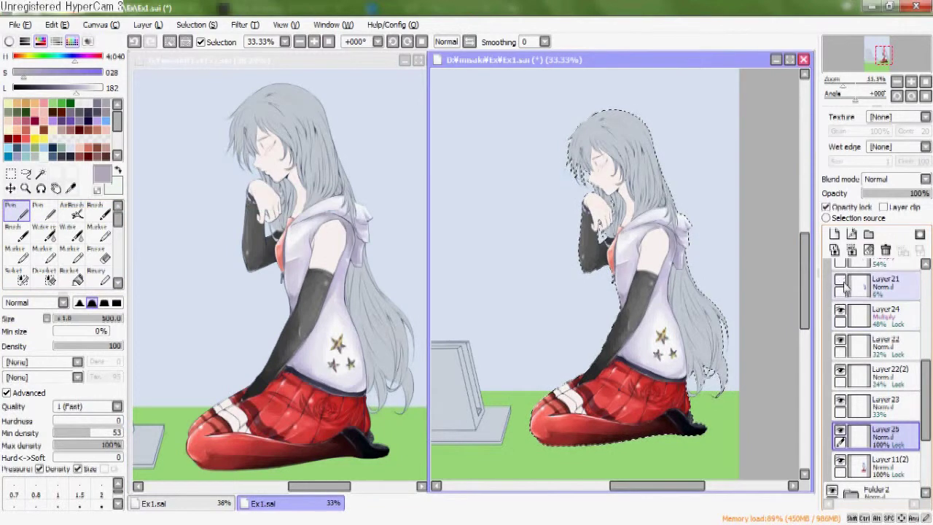
{"action": "left_click", "coordinate": [841, 282]}
{"action": "key", "text": "ctrl+e"}
{"action": "left_click", "coordinate": [868, 404]}
{"action": "key", "text": "ctrl+e"}
{"action": "left_click", "coordinate": [865, 376]}
{"action": "key", "text": "ctrl+e"}
{"action": "left_click", "coordinate": [860, 346]}
{"action": "key", "text": "ctrl+e"}
{"action": "left_click", "coordinate": [849, 316]}
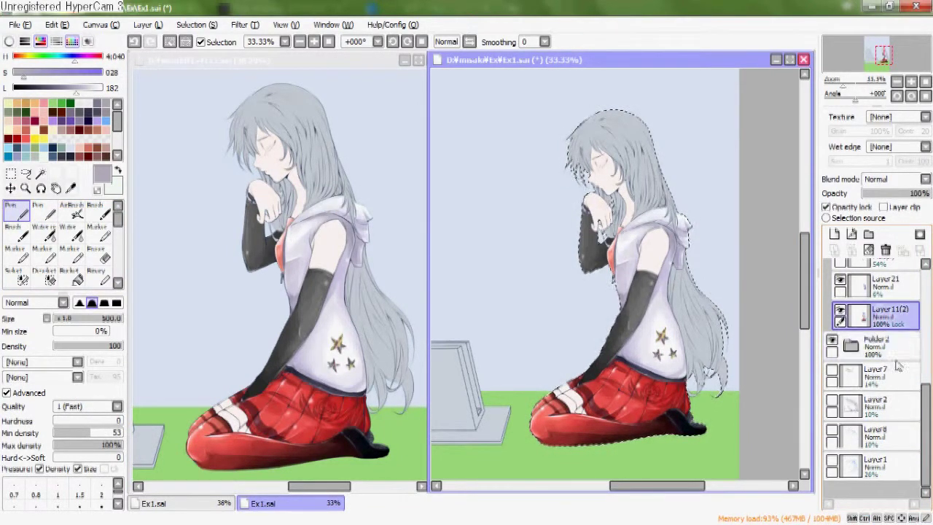
{"action": "key", "text": "Delete"}
- On a new layer above Layer11(2), paint grey-purple shadows over the sleeve and hoodie side, and soften them with the Water tool
{"action": "left_click", "coordinate": [834, 234]}
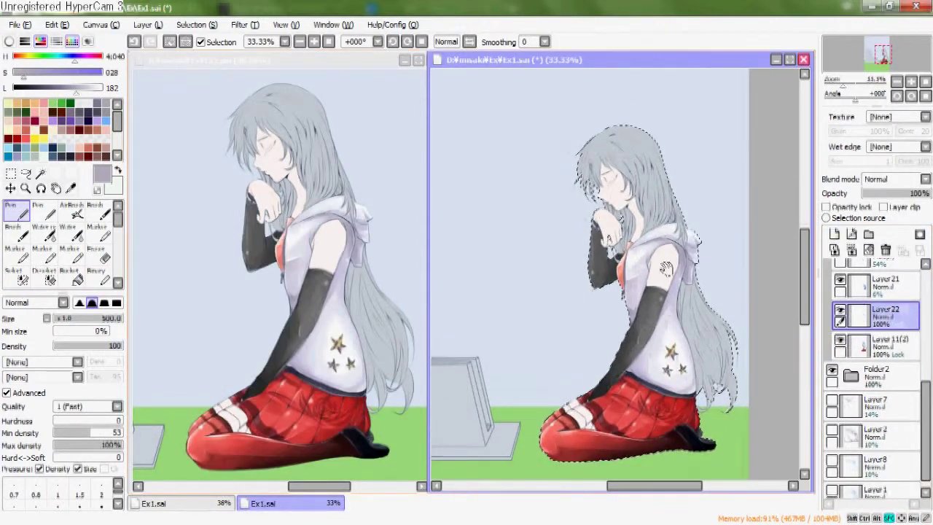
{"action": "left_click", "coordinate": [48, 87]}
{"action": "left_click", "coordinate": [73, 211]}
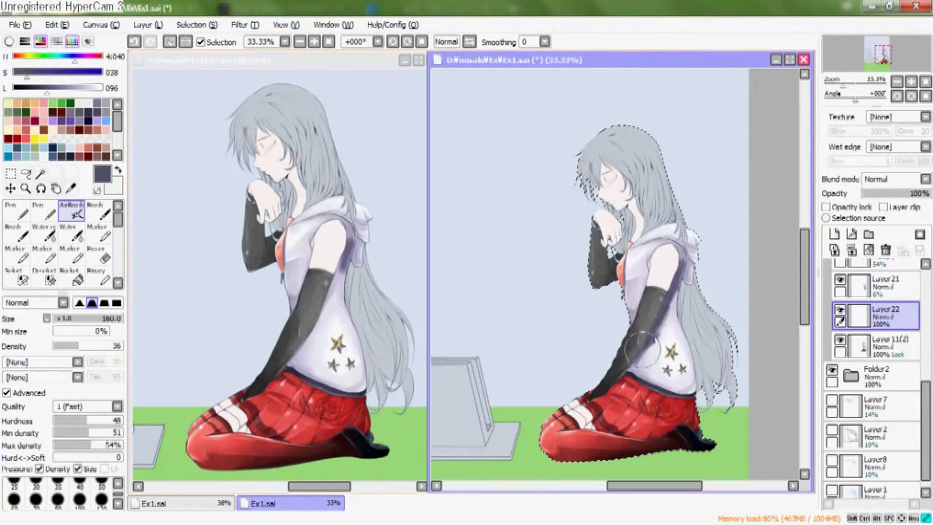
{"action": "left_click", "coordinate": [42, 251]}
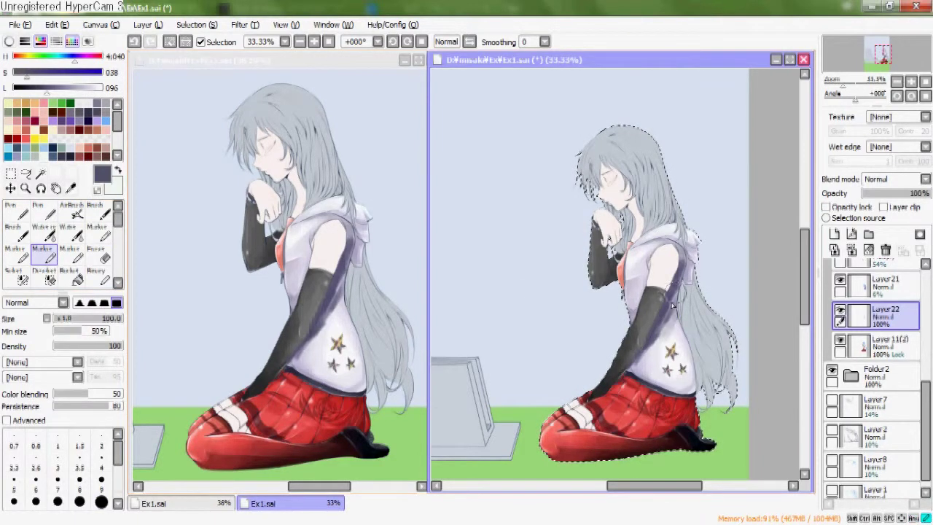
{"action": "mouse_move", "coordinate": [675, 300]}
{"action": "left_mouse_down"}
{"action": "mouse_move", "coordinate": [851, 324]}
{"action": "mouse_move", "coordinate": [734, 298]}
{"action": "mouse_move", "coordinate": [665, 305]}
{"action": "mouse_move", "coordinate": [648, 345]}
{"action": "mouse_move", "coordinate": [495, 330]}
{"action": "mouse_move", "coordinate": [631, 372]}
{"action": "mouse_move", "coordinate": [622, 371]}
{"action": "mouse_move", "coordinate": [680, 328]}
{"action": "mouse_move", "coordinate": [683, 307]}
{"action": "mouse_move", "coordinate": [657, 355]}
{"action": "mouse_move", "coordinate": [635, 361]}
{"action": "left_mouse_up"}
{"action": "left_click", "coordinate": [73, 232]}
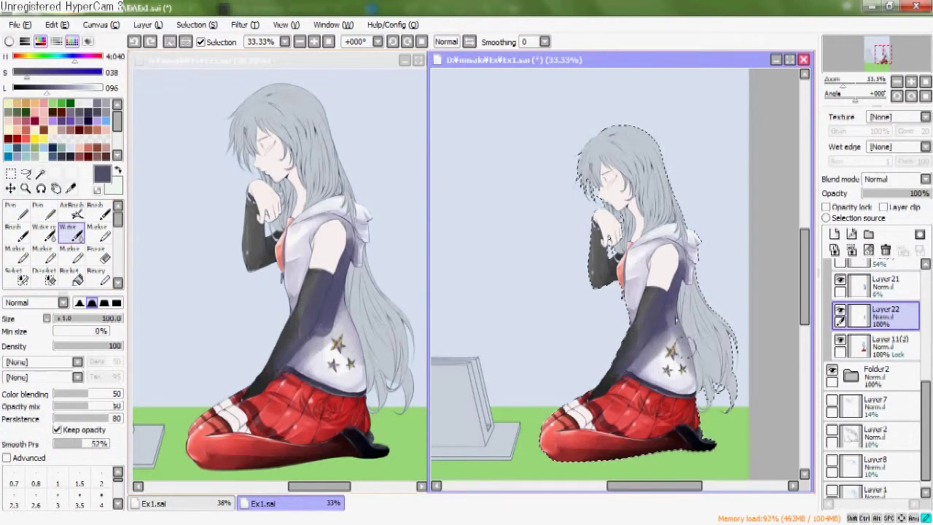
{"action": "left_click_drag", "start_coordinate": [698, 260], "coordinate": [679, 274]}
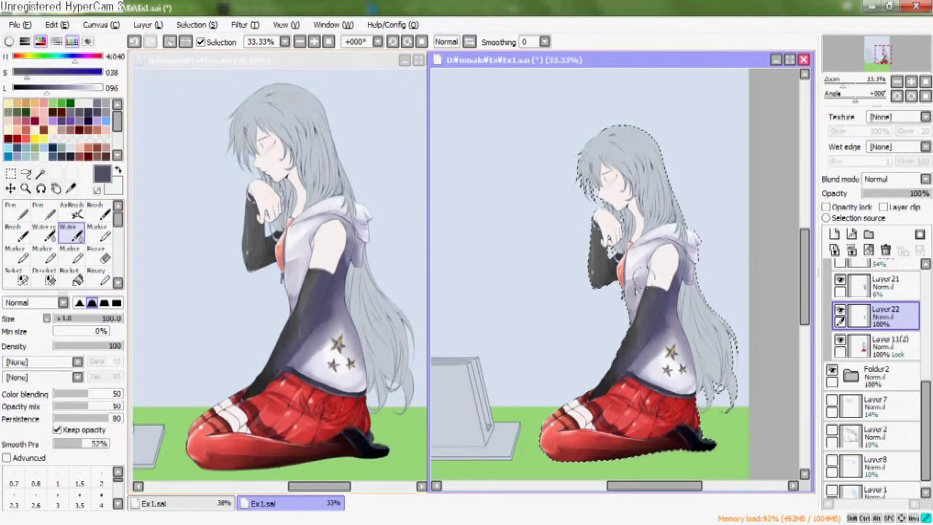
- Refine the shadows on the hoodie's front and hood with the size 25 Marker, darkening the colour to luminance 70
{"action": "key", "text": "b"}
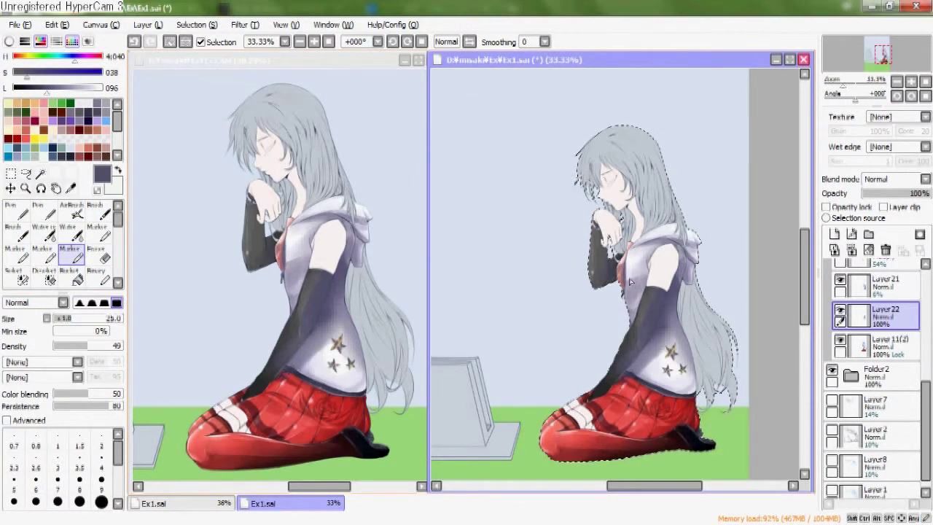
{"action": "key", "text": "ctrl+z"}
{"action": "left_click_drag", "start_coordinate": [46, 93], "coordinate": [41, 95]}
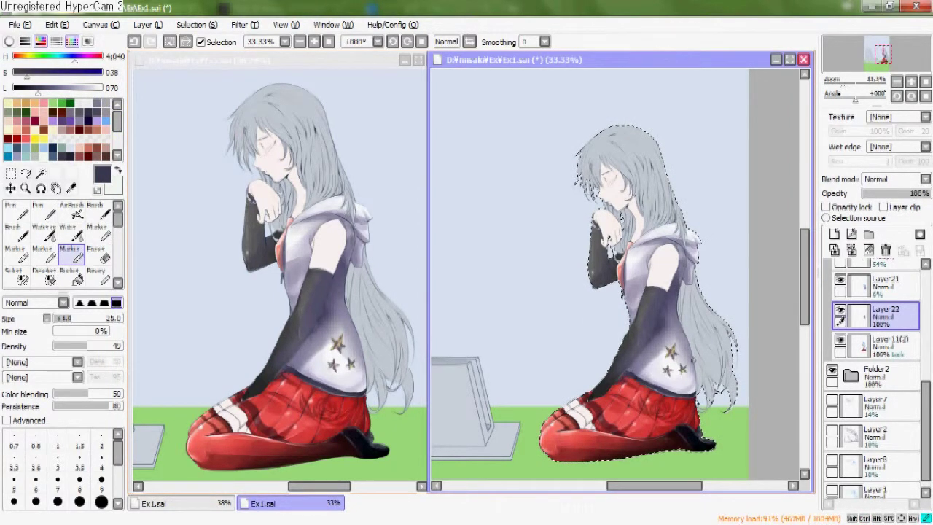
{"action": "key", "text": "ctrl+z"}
- Paint near-black fold shadows on the skirt and legs with the Marker, and blend them with the Water tool
{"action": "left_click", "coordinate": [97, 112]}
{"action": "left_click_drag", "start_coordinate": [618, 385], "coordinate": [612, 396]}
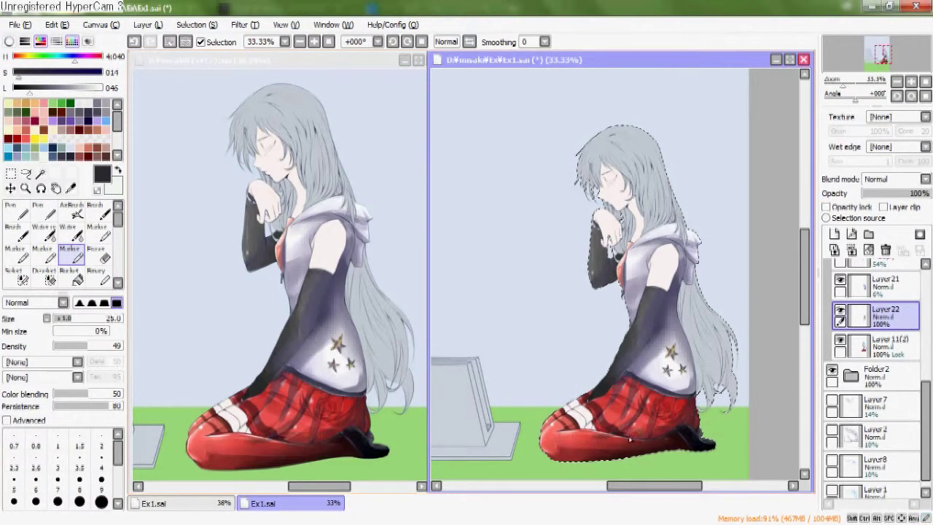
{"action": "left_click", "coordinate": [67, 229]}
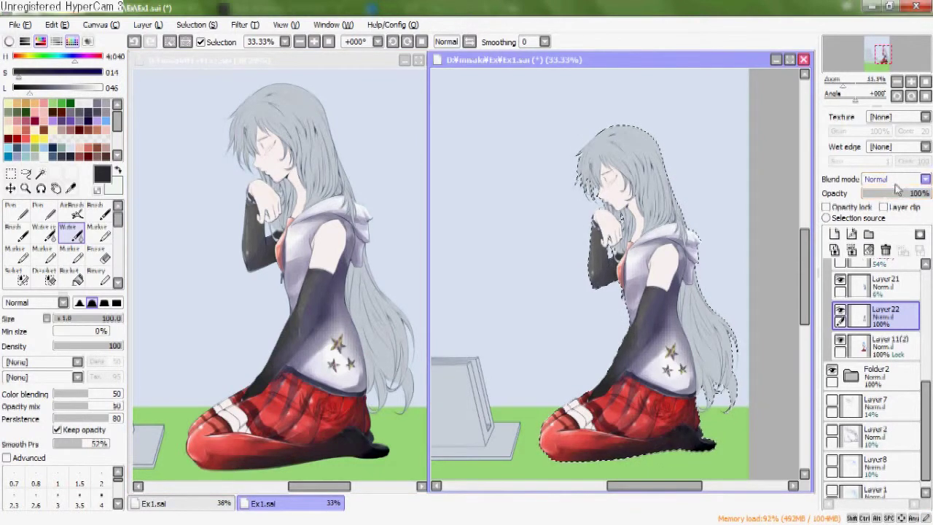
- Set the shadow layer to Multiply at 36% opacity and clear the selection
{"action": "left_click", "coordinate": [901, 180]}
{"action": "left_click", "coordinate": [903, 225]}
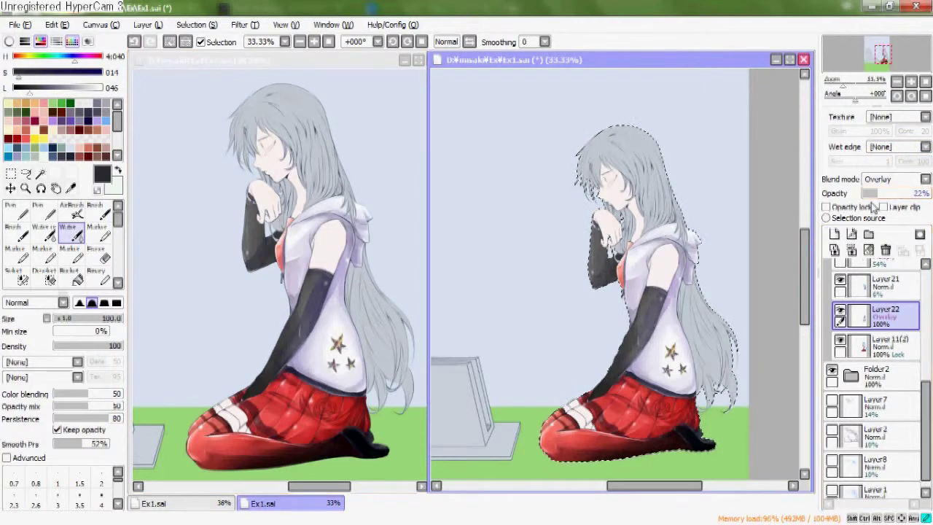
{"action": "left_click", "coordinate": [917, 179]}
{"action": "left_click", "coordinate": [886, 197]}
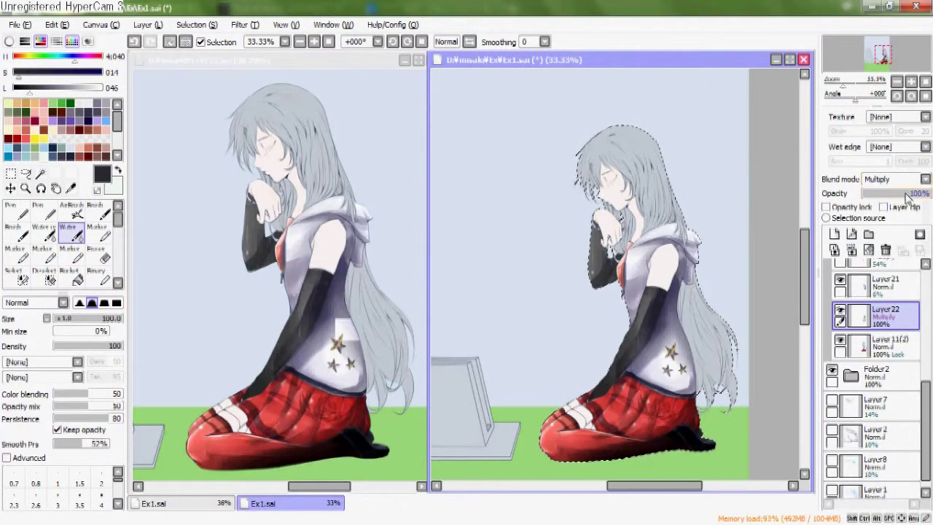
{"action": "left_click_drag", "start_coordinate": [896, 197], "coordinate": [888, 196]}
{"action": "left_click", "coordinate": [170, 41]}
- Merge the Multiply shadow layer down into Layer11(2)
{"action": "mouse_move", "coordinate": [687, 329]}
{"action": "left_mouse_down"}
{"action": "mouse_move", "coordinate": [737, 317]}
{"action": "mouse_move", "coordinate": [703, 326]}
{"action": "left_mouse_up"}
{"action": "scroll", "coordinate": [729, 350], "scroll_direction": "up", "scroll_amount": 2}
{"action": "left_click_drag", "start_coordinate": [684, 365], "coordinate": [677, 329]}
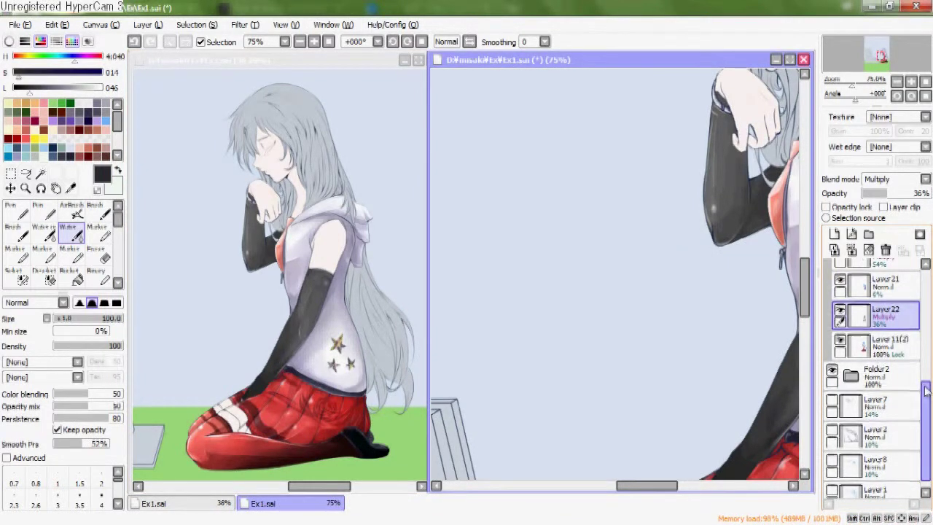
{"action": "left_click_drag", "start_coordinate": [926, 392], "coordinate": [926, 374]}
{"action": "left_click_drag", "start_coordinate": [796, 349], "coordinate": [642, 327]}
{"action": "key", "text": "ctrl+e"}
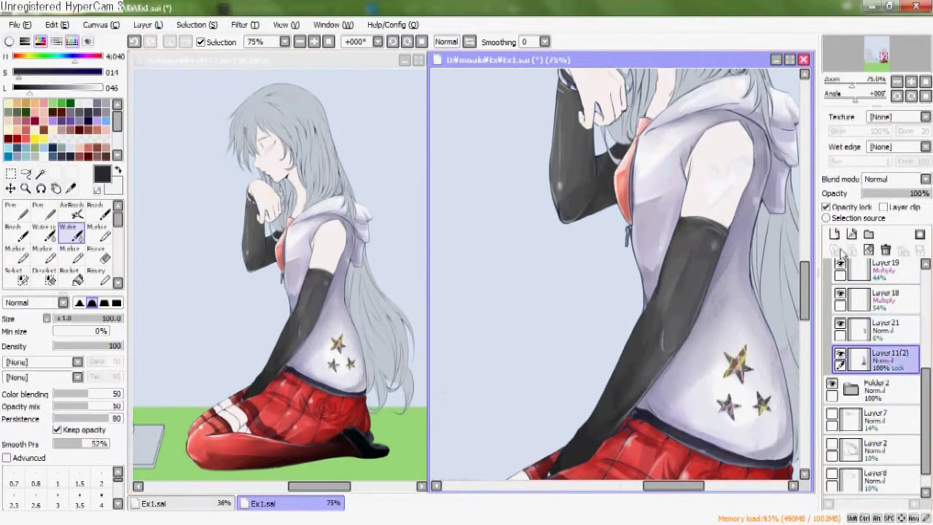
- Add a new layer above Layer11(2) and make a rectangular selection in the empty background beside the figure
{"action": "left_click", "coordinate": [834, 234]}
{"action": "left_click_drag", "start_coordinate": [539, 276], "coordinate": [630, 278]}
{"action": "left_click", "coordinate": [11, 173]}
{"action": "left_click_drag", "start_coordinate": [586, 174], "coordinate": [472, 284]}
{"action": "scroll", "coordinate": [559, 261], "scroll_direction": "up", "scroll_amount": 4}
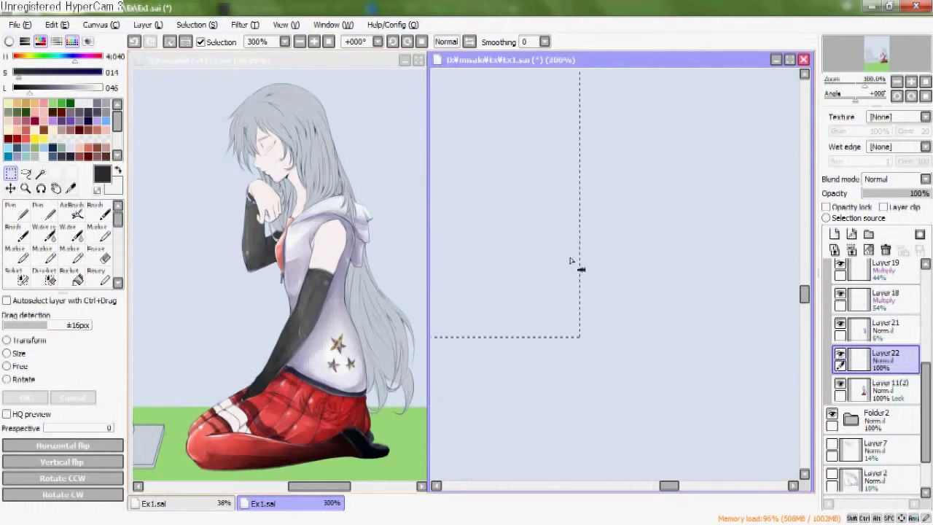
- Draw the left half of an ornate post with a rounded base along the selection's vertical edge using the Pen
{"action": "key", "text": "n"}
{"action": "key", "text": "n"}
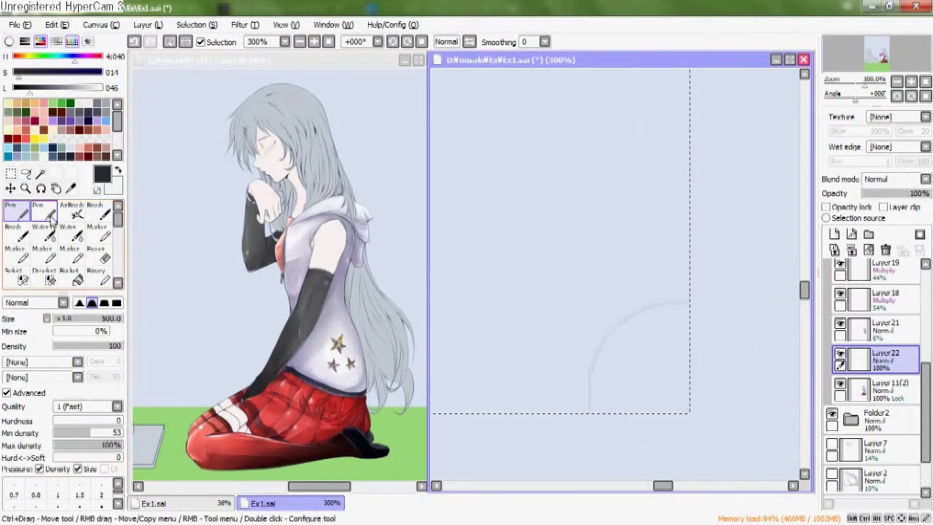
{"action": "mouse_move", "coordinate": [673, 375]}
{"action": "left_mouse_down"}
{"action": "mouse_move", "coordinate": [696, 393]}
{"action": "mouse_move", "coordinate": [686, 404]}
{"action": "mouse_move", "coordinate": [680, 379]}
{"action": "mouse_move", "coordinate": [691, 371]}
{"action": "mouse_move", "coordinate": [671, 410]}
{"action": "left_mouse_up"}
{"action": "key", "text": "ctrl+z"}
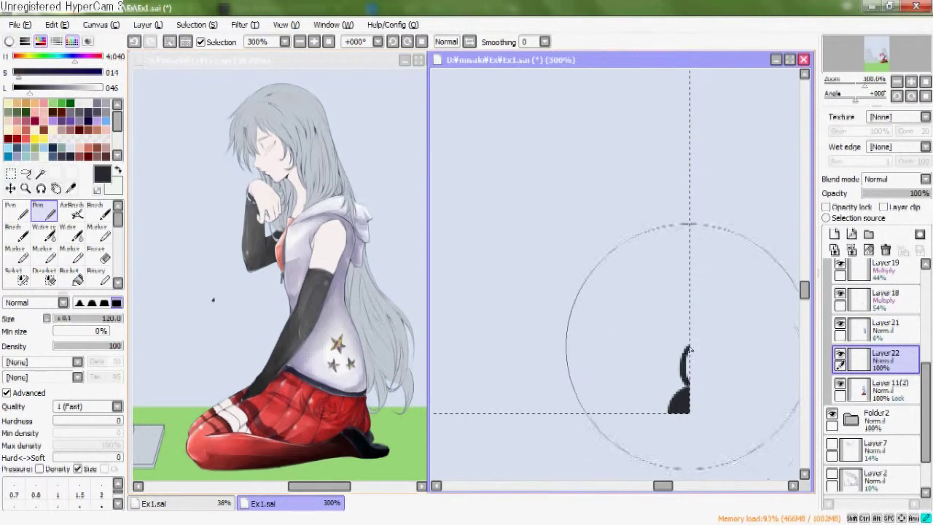
{"action": "left_click_drag", "start_coordinate": [686, 329], "coordinate": [683, 397]}
{"action": "mouse_move", "coordinate": [689, 241]}
{"action": "left_mouse_down"}
{"action": "mouse_move", "coordinate": [670, 280]}
{"action": "mouse_move", "coordinate": [690, 322]}
{"action": "left_mouse_up"}
{"action": "key", "text": "ctrl+z"}
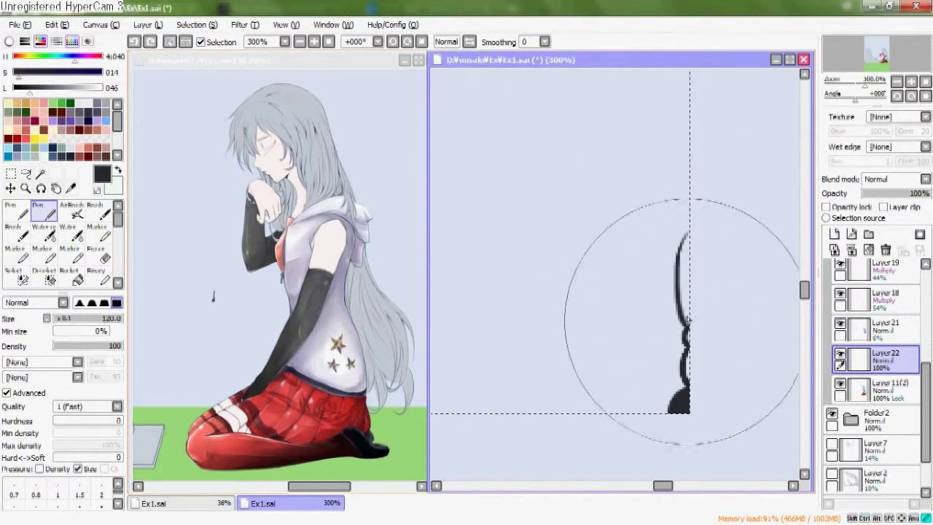
{"action": "left_click_drag", "start_coordinate": [690, 232], "coordinate": [687, 303]}
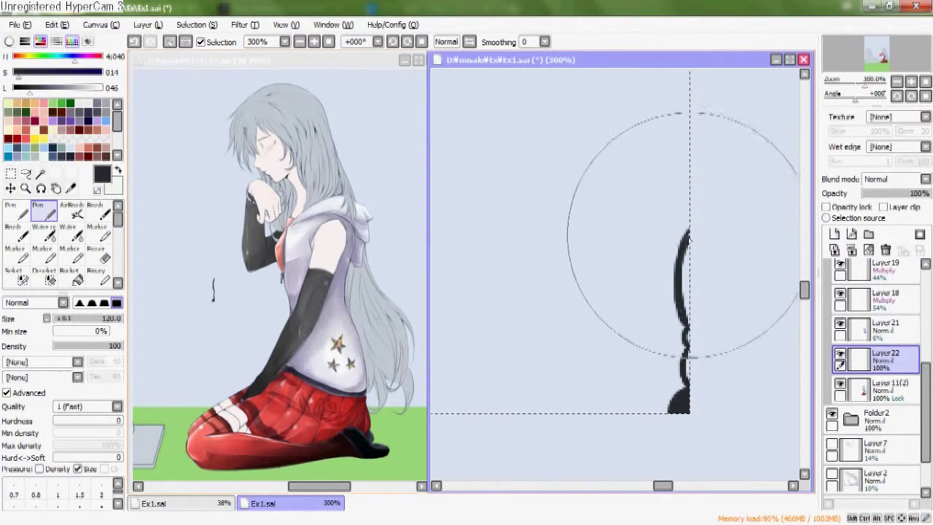
{"action": "left_click_drag", "start_coordinate": [689, 213], "coordinate": [687, 231]}
- Paste a copy of the half post onto a new layer, clear the selection and flip the copy horizontally
{"action": "key", "text": "ctrl+c"}
{"action": "key", "text": "ctrl+v"}
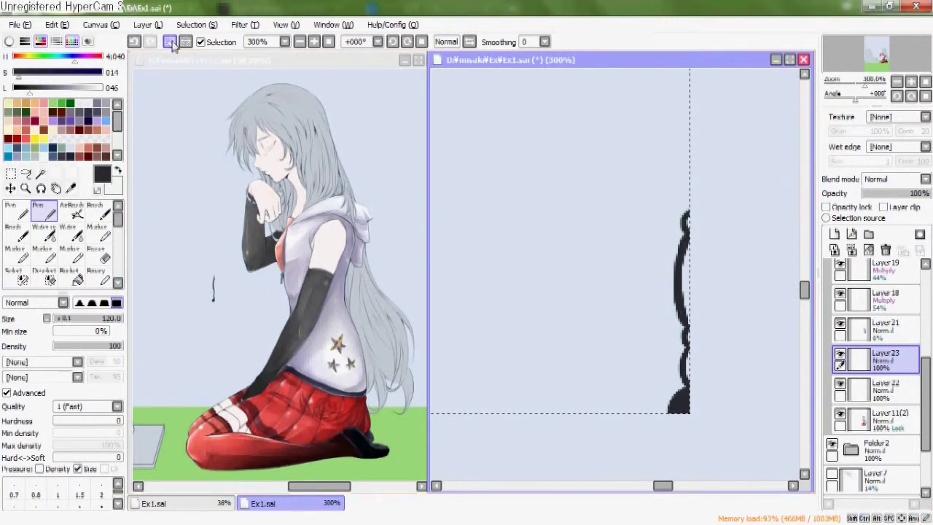
{"action": "left_click", "coordinate": [170, 41]}
{"action": "left_click", "coordinate": [26, 175]}
{"action": "left_click", "coordinate": [11, 174]}
{"action": "left_click", "coordinate": [63, 445]}
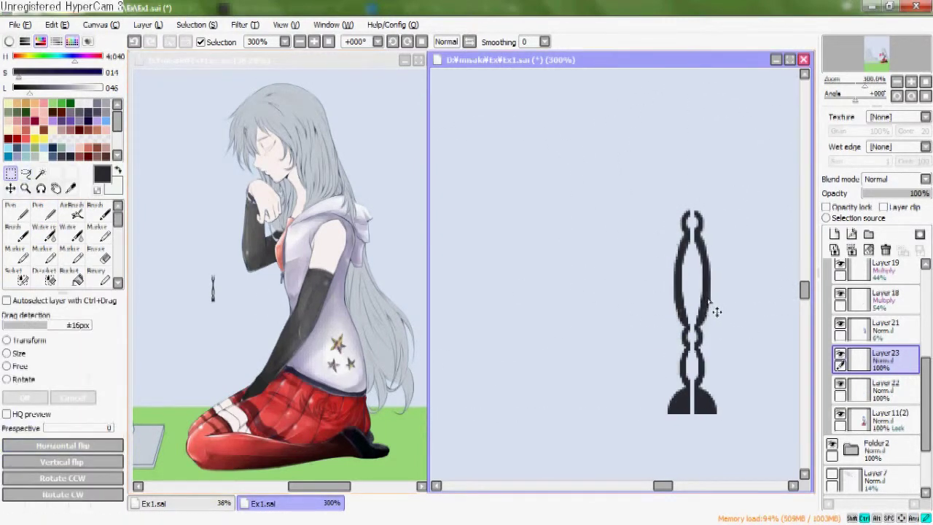
- Select a rectangle around the post and paste a copy of the mirrored half onto another new layer
{"action": "left_click_drag", "start_coordinate": [641, 170], "coordinate": [757, 464]}
{"action": "key", "text": "ctrl+c"}
{"action": "key", "text": "ctrl+v"}
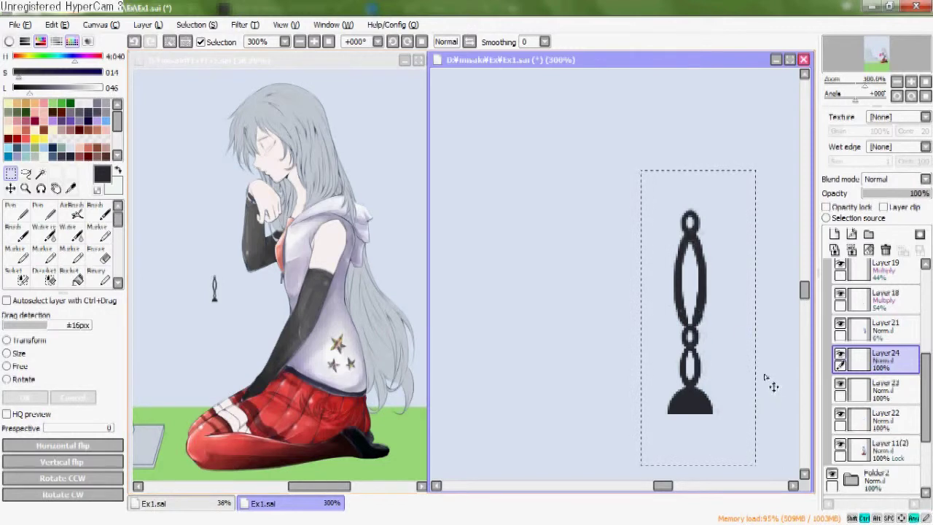
- Try to rotate the pasted half so that it lies across the upright post
{"action": "key", "text": "ctrl+t"}
{"action": "left_click_drag", "start_coordinate": [563, 219], "coordinate": [611, 240]}
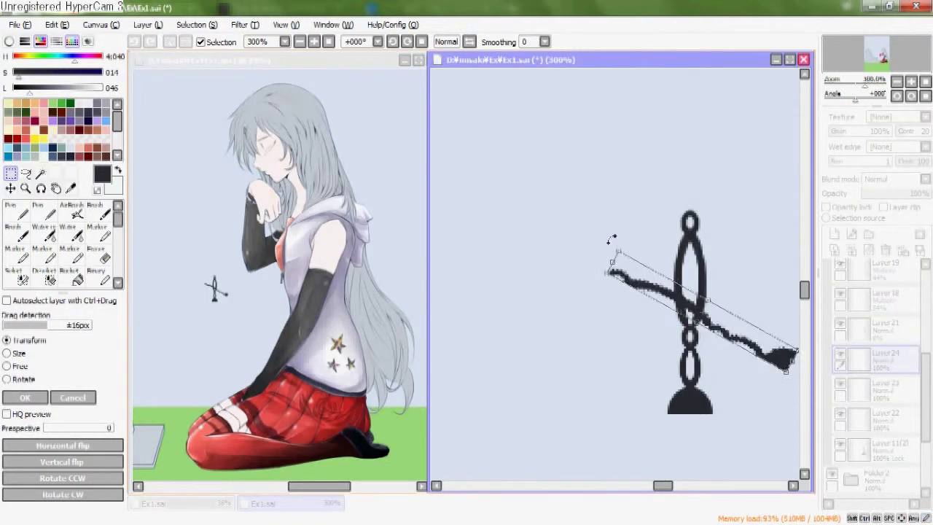
{"action": "key", "text": "Return"}
{"action": "key", "text": "ctrl+z"}
- Try a diagonal rotation of the pasted half post across the upright post, and undo it
{"action": "key", "text": "ctrl+t"}
{"action": "left_click_drag", "start_coordinate": [693, 249], "coordinate": [621, 259]}
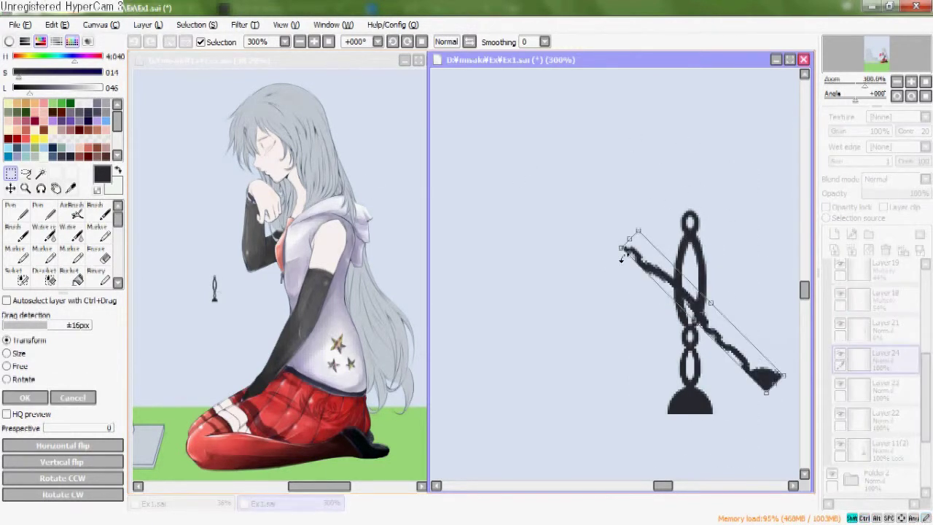
{"action": "key", "text": "Return"}
{"action": "key", "text": "ctrl+z"}
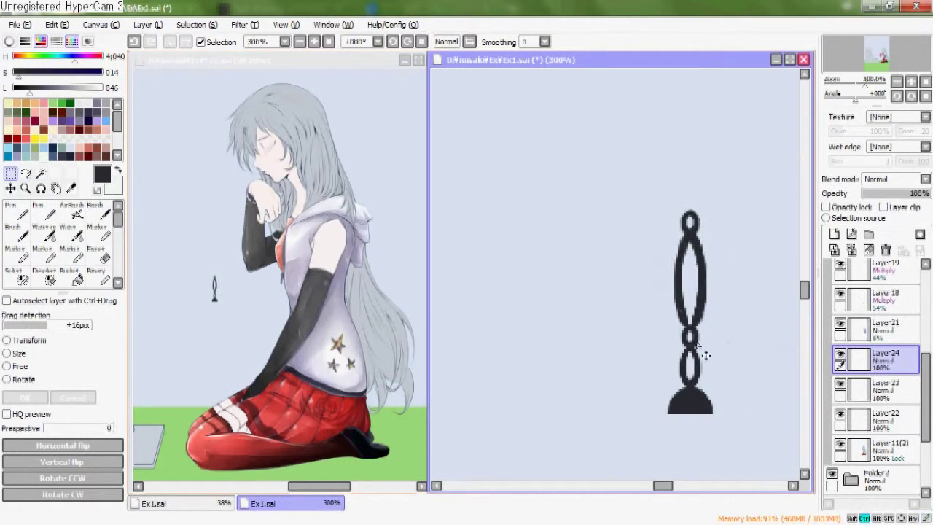
{"action": "key", "text": "ctrl+z"}
- Merge the layers holding the two post halves into a single layer
{"action": "key", "text": "ctrl+v"}
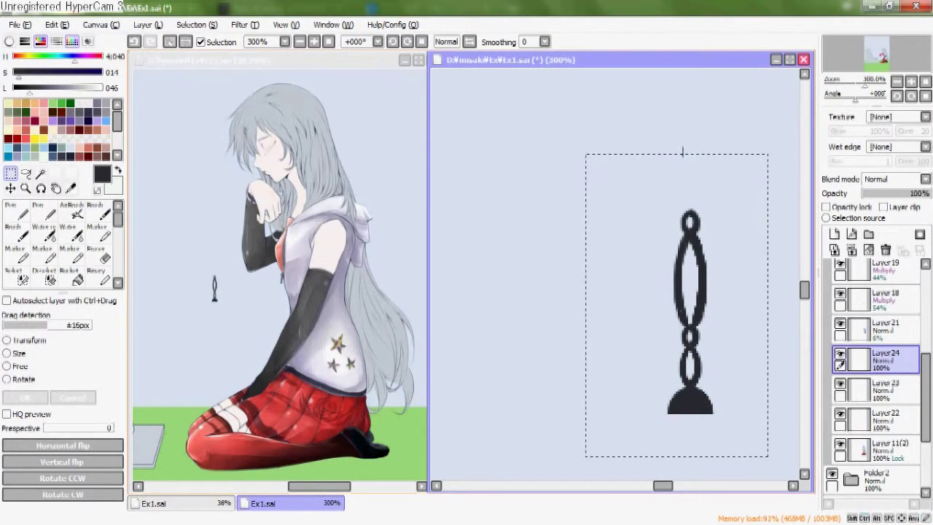
{"action": "left_click", "coordinate": [110, 445]}
{"action": "key", "text": "ctrl+z"}
{"action": "left_click", "coordinate": [840, 382]}
{"action": "left_click", "coordinate": [840, 382]}
{"action": "key", "text": "ctrl+e"}
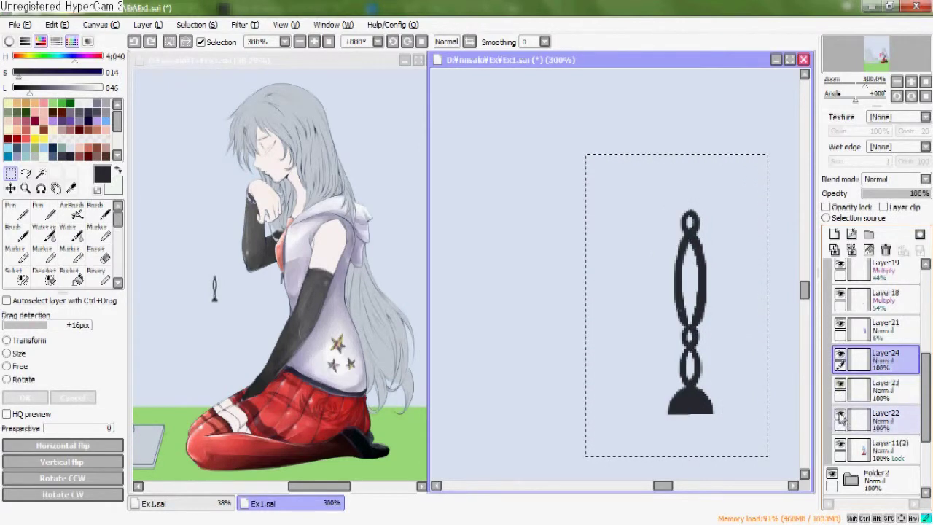
{"action": "key", "text": "ctrl+e"}
- Paste a copy of the complete post onto a new layer and flip it vertically
{"action": "key", "text": "ctrl+v"}
{"action": "key", "text": "ctrl+z"}
{"action": "key", "text": "ctrl+v"}
{"action": "key", "text": "ctrl+t"}
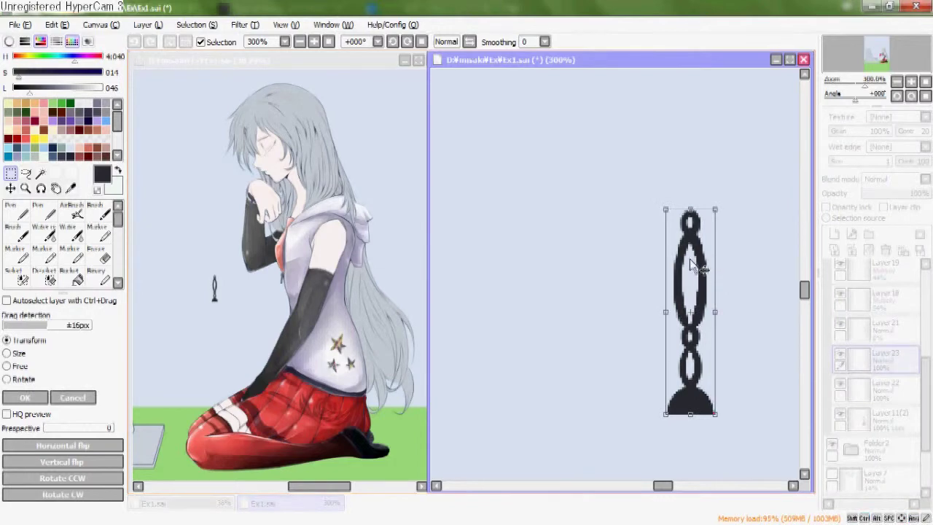
{"action": "key", "text": "Return"}
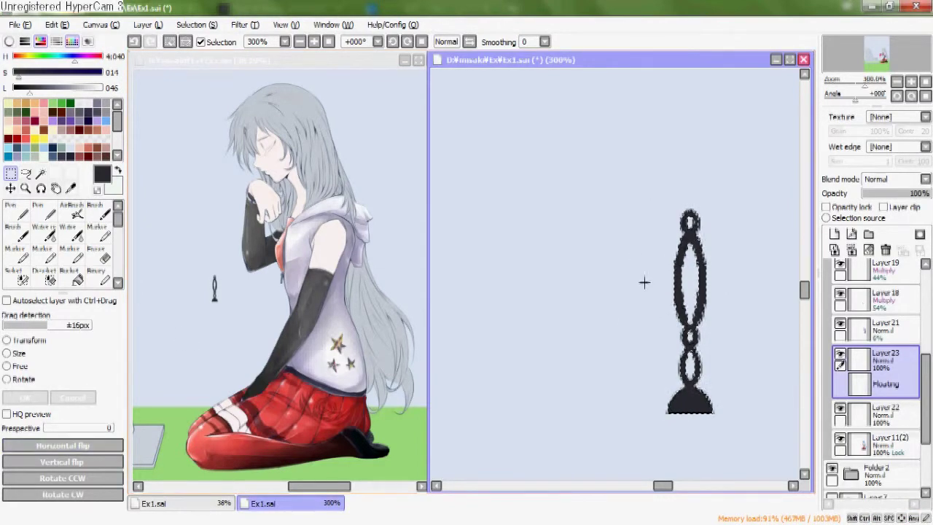
{"action": "left_click", "coordinate": [106, 462]}
- Move the flipped post directly below the original so that their rounded bases meet in a ball
{"action": "left_click_drag", "start_coordinate": [624, 281], "coordinate": [631, 462]}
{"action": "left_click_drag", "start_coordinate": [754, 325], "coordinate": [753, 232]}
{"action": "left_click_drag", "start_coordinate": [710, 327], "coordinate": [702, 345]}
{"action": "left_click_drag", "start_coordinate": [739, 289], "coordinate": [731, 318]}
{"action": "scroll", "coordinate": [624, 211], "scroll_direction": "down", "scroll_amount": 2}
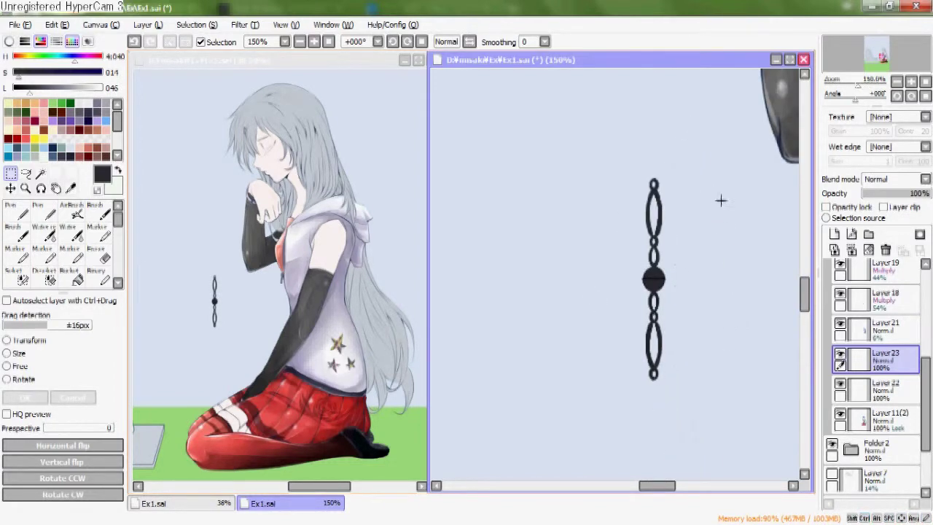
- Select a rectangle around the double post, paste a copy onto a new layer and rotate it a quarter turn to form a cross
{"action": "left_click_drag", "start_coordinate": [579, 140], "coordinate": [727, 431]}
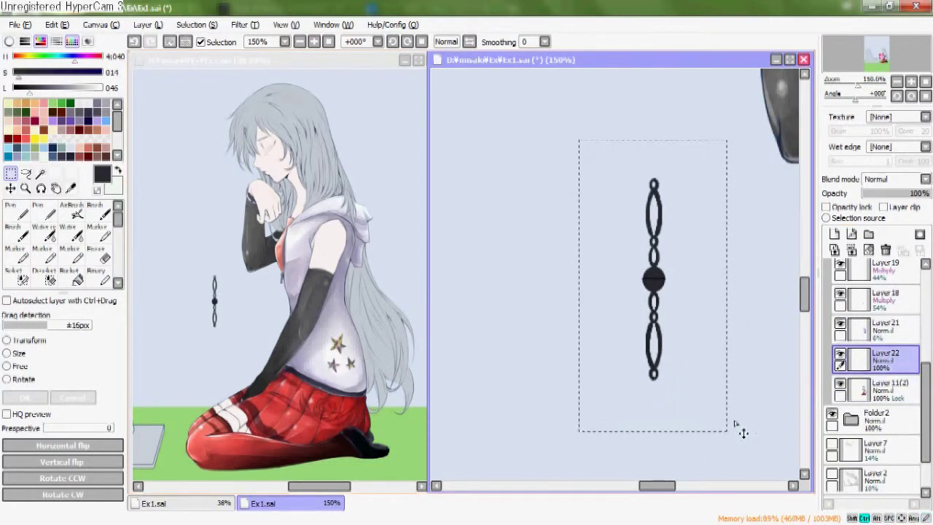
{"action": "key", "text": "ctrl+t"}
{"action": "left_click_drag", "start_coordinate": [682, 243], "coordinate": [744, 305]}
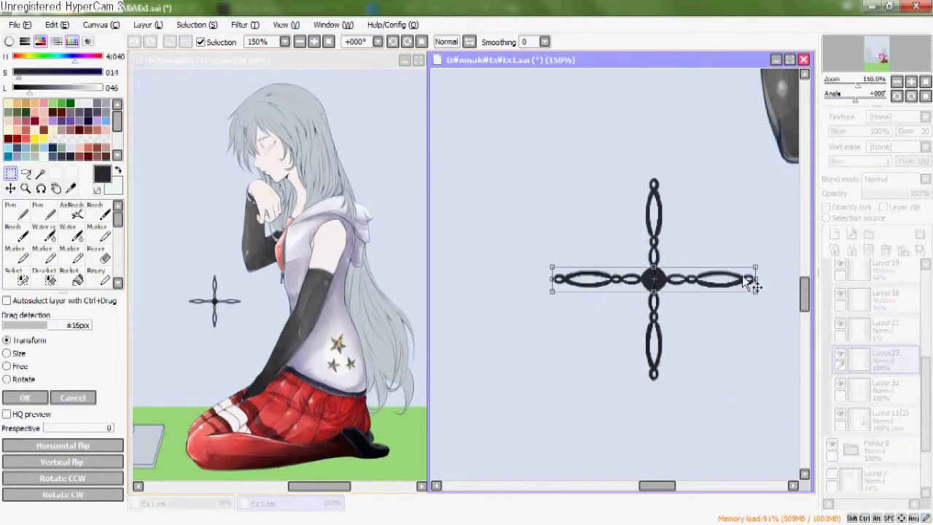
{"action": "key", "text": "ctrl+z"}
{"action": "key", "text": "ctrl+t"}
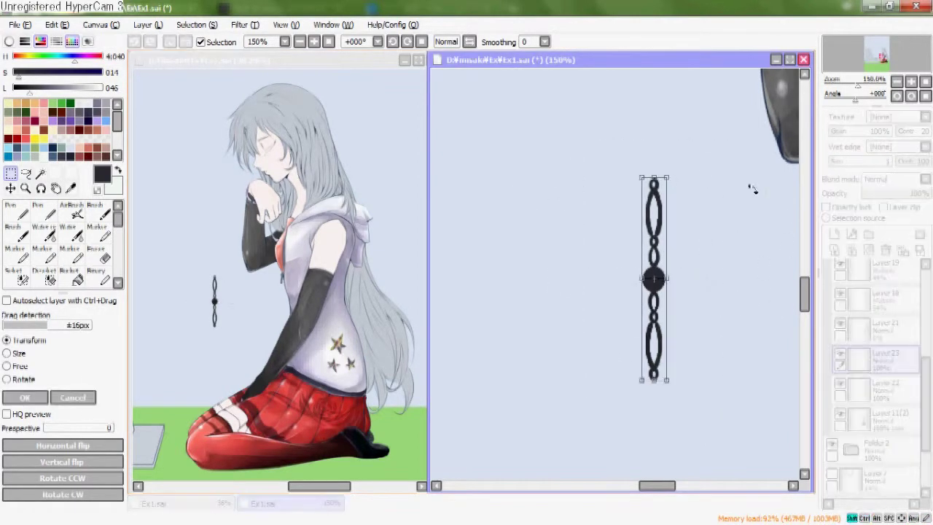
{"action": "left_click_drag", "start_coordinate": [751, 187], "coordinate": [565, 191]}
{"action": "key", "text": "Return"}
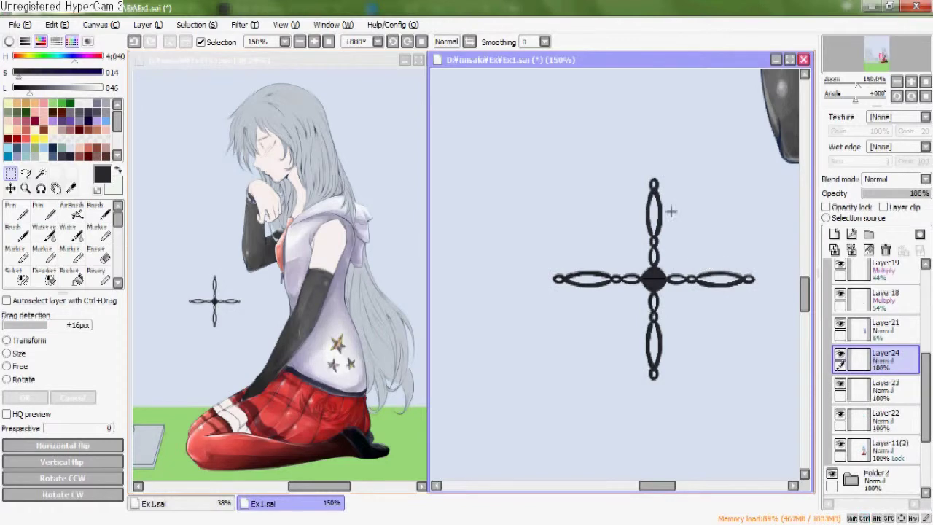
- Rotate two more copies of the double post onto the opposite diagonals to form an eight-armed star
{"action": "key", "text": "ctrl+t"}
{"action": "left_click_drag", "start_coordinate": [754, 235], "coordinate": [722, 212]}
{"action": "key", "text": "Return"}
{"action": "key", "text": "ctrl+v"}
{"action": "key", "text": "ctrl+t"}
{"action": "left_click_drag", "start_coordinate": [682, 191], "coordinate": [651, 183]}
{"action": "key", "text": "Return"}
{"action": "key", "text": "ctrl+t"}
{"action": "key", "text": "Return"}
- Merge the star's layers into one and copy a rectangular selection around the star
{"action": "key", "text": "ctrl+e"}
{"action": "key", "text": "ctrl+e"}
{"action": "key", "text": "ctrl+e"}
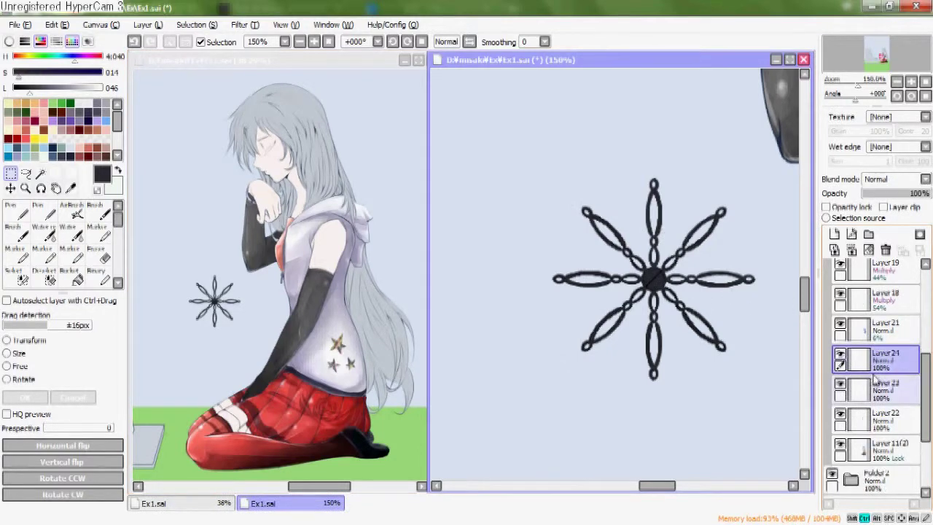
{"action": "left_click_drag", "start_coordinate": [500, 124], "coordinate": [800, 420]}
{"action": "key", "text": "ctrl+c"}
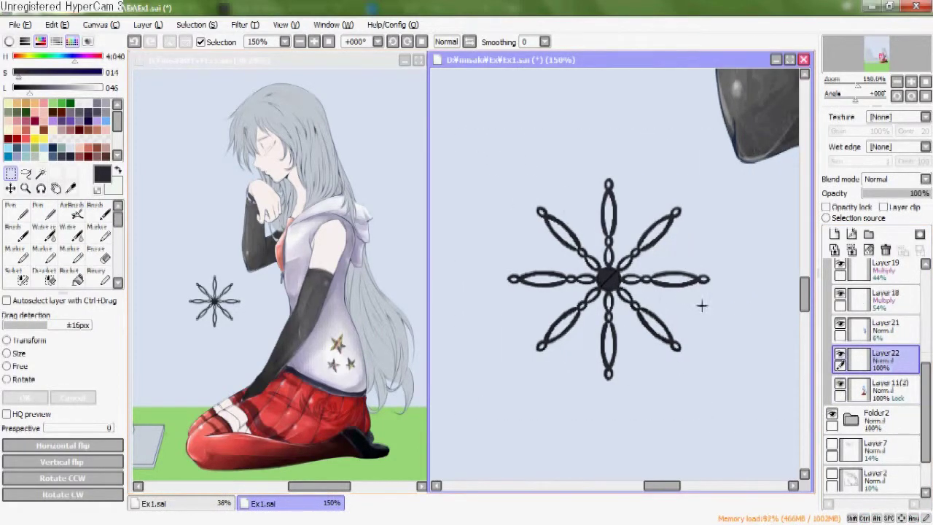
{"action": "left_click_drag", "start_coordinate": [485, 158], "coordinate": [719, 479]}
{"action": "key", "text": "ctrl+c"}
- Paste the star onto a new layer and rotate the copy slightly so that its arms sit beside the original ones
{"action": "key", "text": "ctrl+v"}
{"action": "key", "text": "ctrl+t"}
{"action": "mouse_move", "coordinate": [708, 150]}
{"action": "left_mouse_down"}
{"action": "mouse_move", "coordinate": [633, 108]}
{"action": "mouse_move", "coordinate": [537, 109]}
{"action": "mouse_move", "coordinate": [653, 119]}
{"action": "left_mouse_up"}
{"action": "key", "text": "Return"}
{"action": "key", "text": "ctrl+d"}
- Paste another star, rotate it to fill the remaining gaps, and merge the rosette's layers into one
{"action": "key", "text": "ctrl+v"}
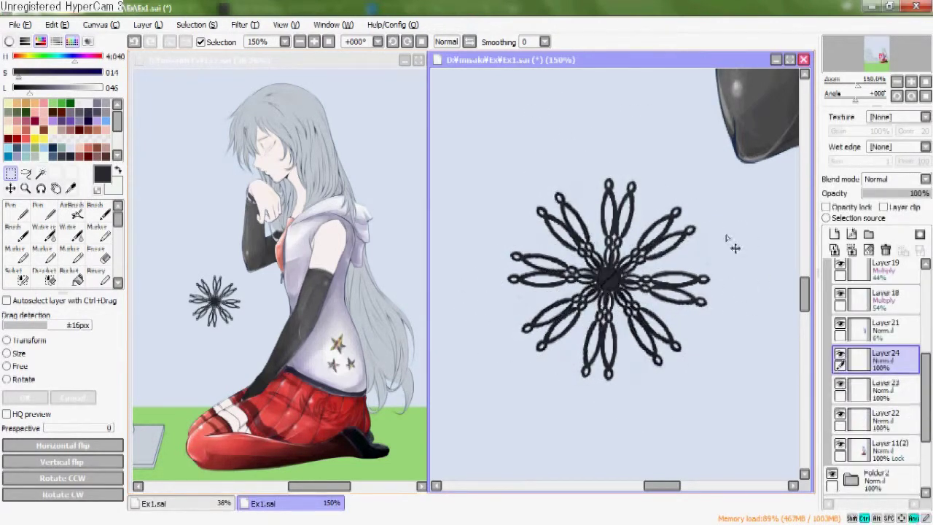
{"action": "key", "text": "ctrl+t"}
{"action": "left_click_drag", "start_coordinate": [641, 164], "coordinate": [687, 153]}
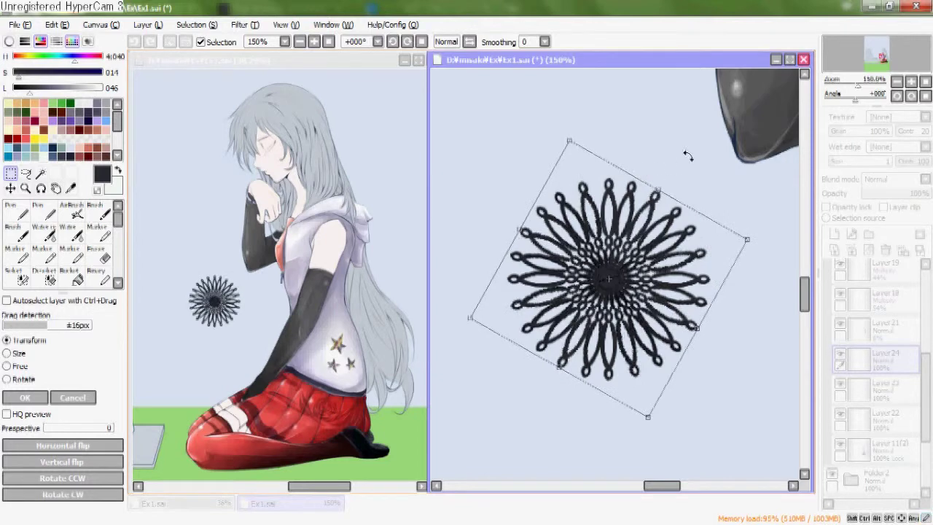
{"action": "key", "text": "Return"}
{"action": "key", "text": "ctrl+e"}
{"action": "key", "text": "ctrl+e"}
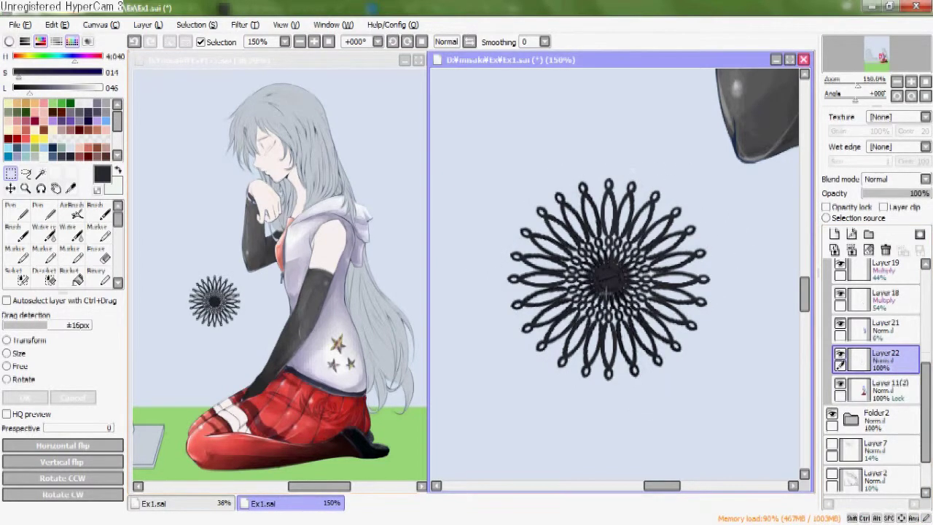
- Lock the rosette layer's opacity and recolour the whole rosette pure black with a size 500 Pen
{"action": "key", "text": "n"}
{"action": "left_click", "coordinate": [840, 354]}
{"action": "left_click", "coordinate": [840, 354]}
{"action": "left_click", "coordinate": [826, 207]}
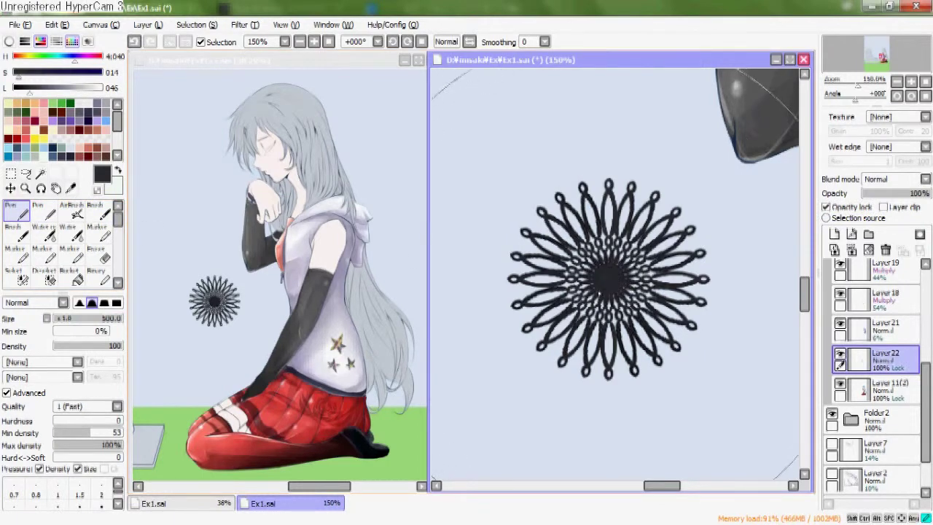
{"action": "left_click_drag", "start_coordinate": [27, 94], "coordinate": [11, 94]}
{"action": "mouse_move", "coordinate": [554, 170]}
{"action": "left_mouse_down"}
{"action": "mouse_move", "coordinate": [614, 170]}
{"action": "mouse_move", "coordinate": [707, 346]}
{"action": "left_mouse_up"}
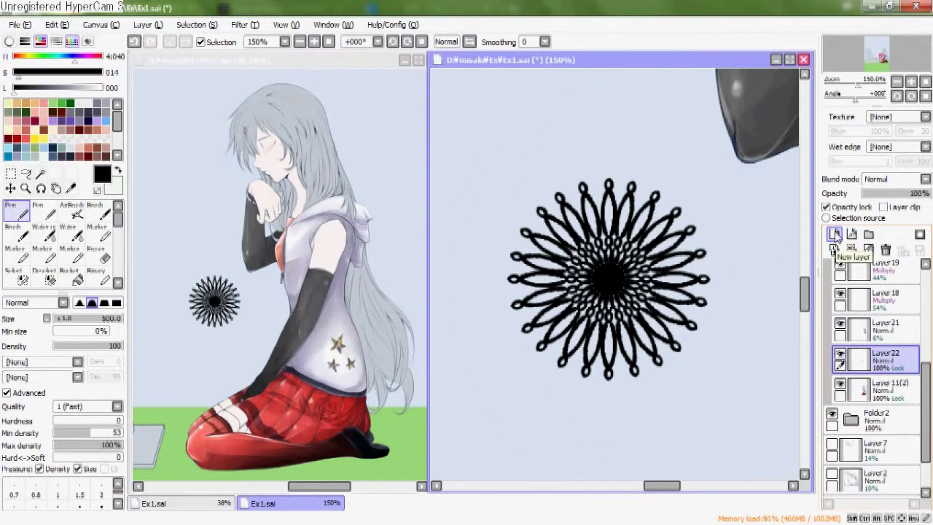
{"action": "left_click_drag", "start_coordinate": [688, 286], "coordinate": [707, 280]}
{"action": "left_click_drag", "start_coordinate": [695, 320], "coordinate": [656, 282]}
- Select a rectangle around the rosette, unlock its layer's opacity and move Layer22 above Layer3 in the stack
{"action": "left_click", "coordinate": [10, 176]}
{"action": "left_click_drag", "start_coordinate": [459, 83], "coordinate": [710, 374]}
{"action": "left_click", "coordinate": [838, 209]}
{"action": "mouse_move", "coordinate": [629, 290]}
{"action": "left_mouse_down"}
{"action": "mouse_move", "coordinate": [598, 217]}
{"action": "mouse_move", "coordinate": [652, 422]}
{"action": "left_mouse_up"}
{"action": "left_click_drag", "start_coordinate": [685, 266], "coordinate": [683, 43]}
{"action": "left_click_drag", "start_coordinate": [611, 145], "coordinate": [564, 253]}
{"action": "left_click_drag", "start_coordinate": [857, 359], "coordinate": [880, 269]}
{"action": "left_click_drag", "start_coordinate": [926, 372], "coordinate": [924, 301]}
{"action": "left_click_drag", "start_coordinate": [867, 446], "coordinate": [864, 287]}
- Shrink the rosette and place it on the pale upper part of the far thigh near the skirt hem
{"action": "left_click_drag", "start_coordinate": [621, 258], "coordinate": [643, 195]}
{"action": "left_click_drag", "start_coordinate": [643, 195], "coordinate": [653, 285]}
{"action": "key", "text": "ctrl+t"}
{"action": "left_click_drag", "start_coordinate": [490, 374], "coordinate": [634, 226]}
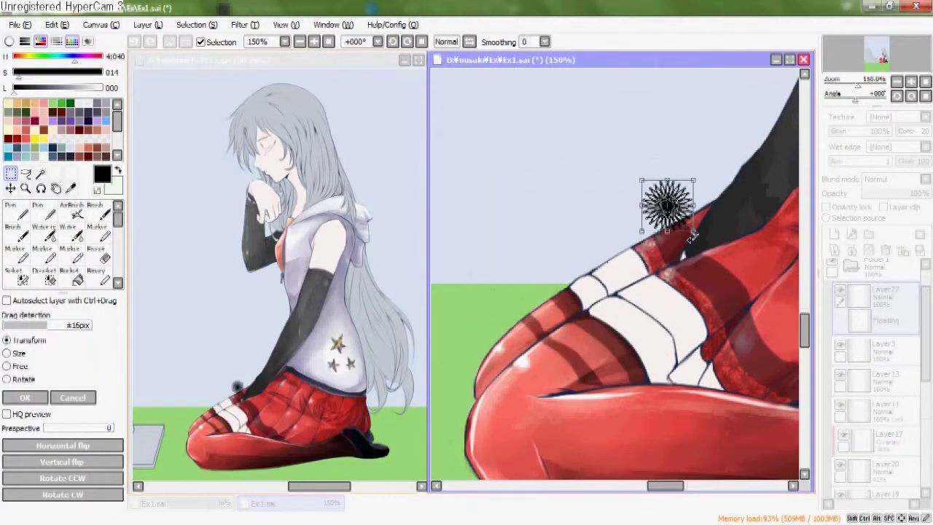
{"action": "left_click_drag", "start_coordinate": [687, 216], "coordinate": [644, 286]}
{"action": "key", "text": "Return"}
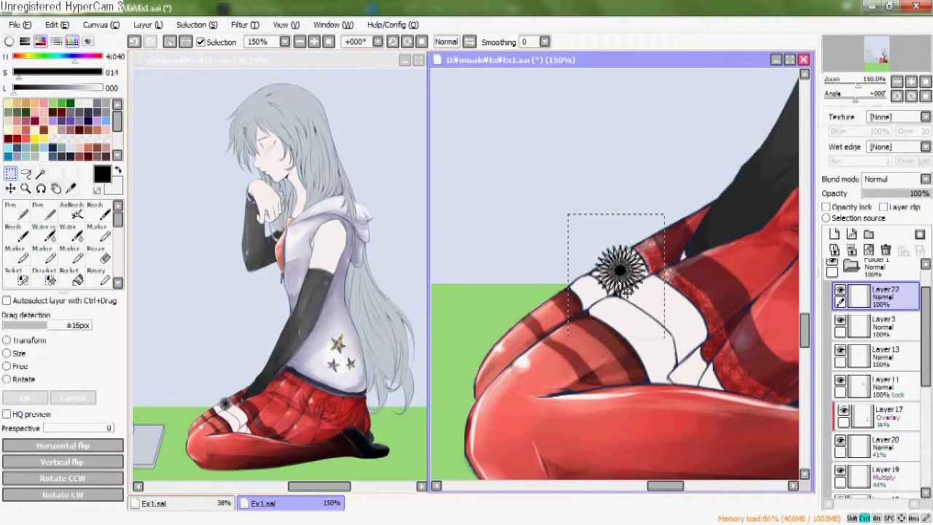
- Paste the large rosette onto a new layer, hide that layer and make the small rosette's layer active
{"action": "key", "text": "ctrl+v"}
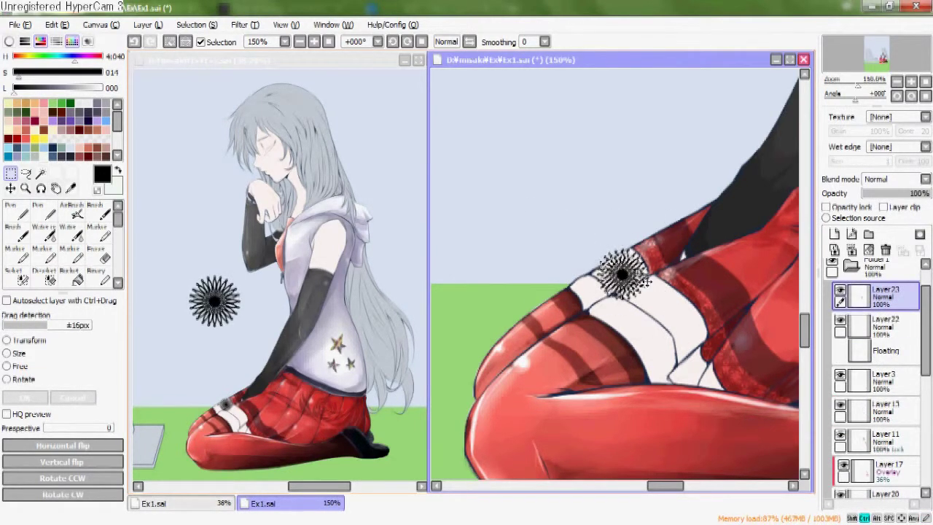
{"action": "left_click", "coordinate": [622, 206]}
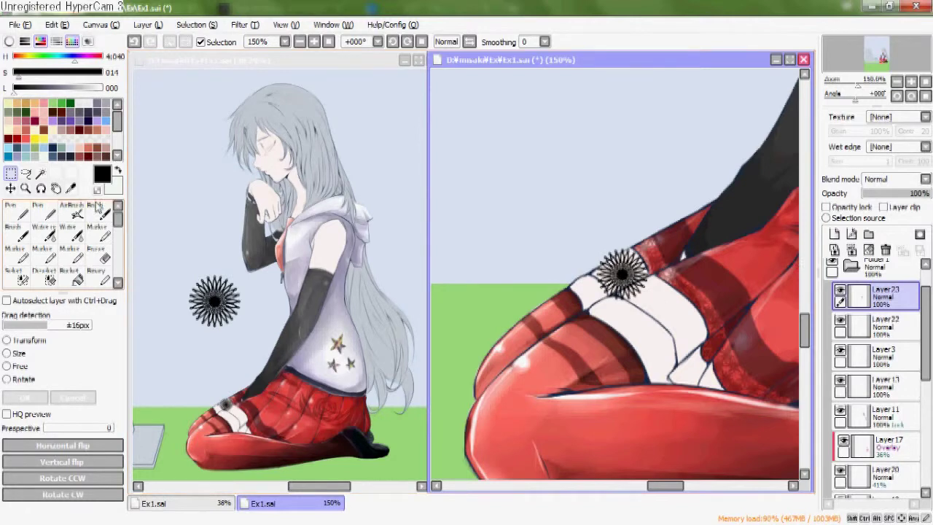
{"action": "key", "text": "ctrl+t"}
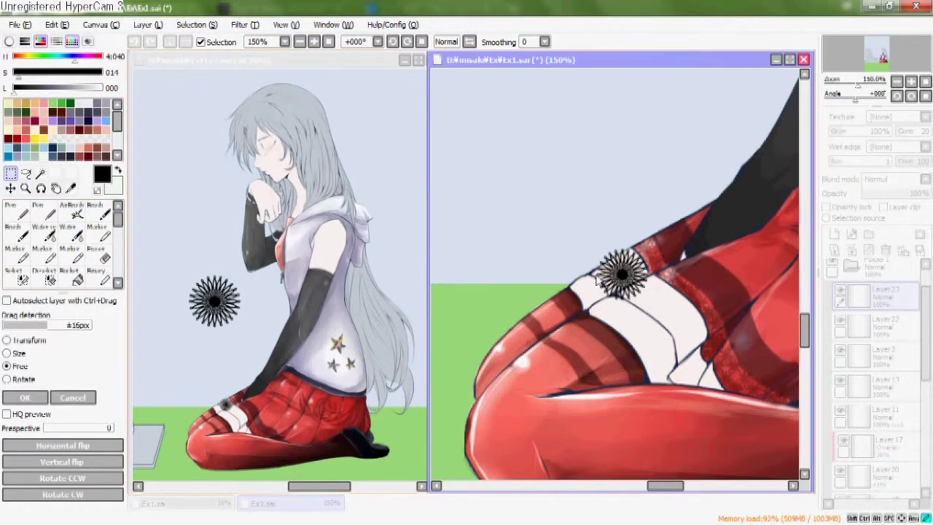
{"action": "key", "text": "Escape"}
{"action": "left_click", "coordinate": [849, 325]}
{"action": "left_click", "coordinate": [841, 290]}
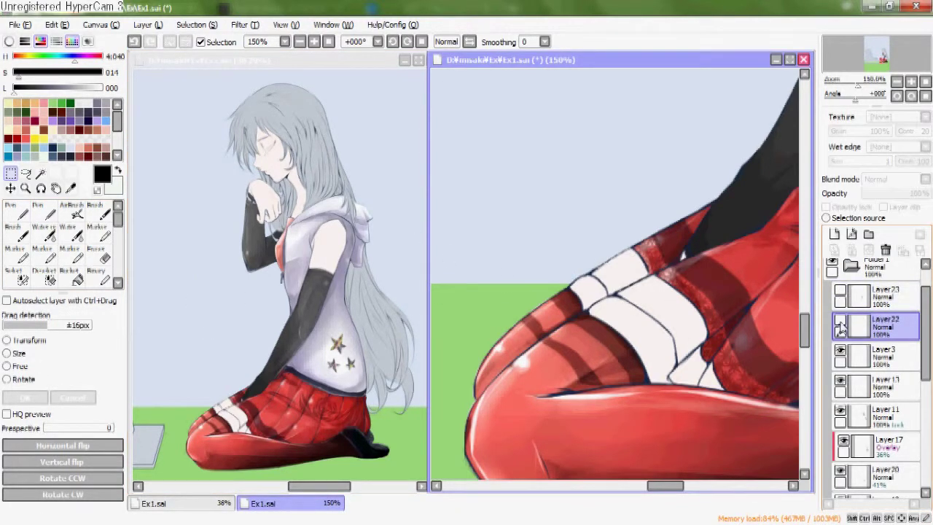
- Try a free distortion of the small rosette to follow the slant of the far thigh
{"action": "key", "text": "ctrl+t"}
{"action": "left_click_drag", "start_coordinate": [649, 299], "coordinate": [648, 289]}
{"action": "left_click_drag", "start_coordinate": [596, 250], "coordinate": [605, 262]}
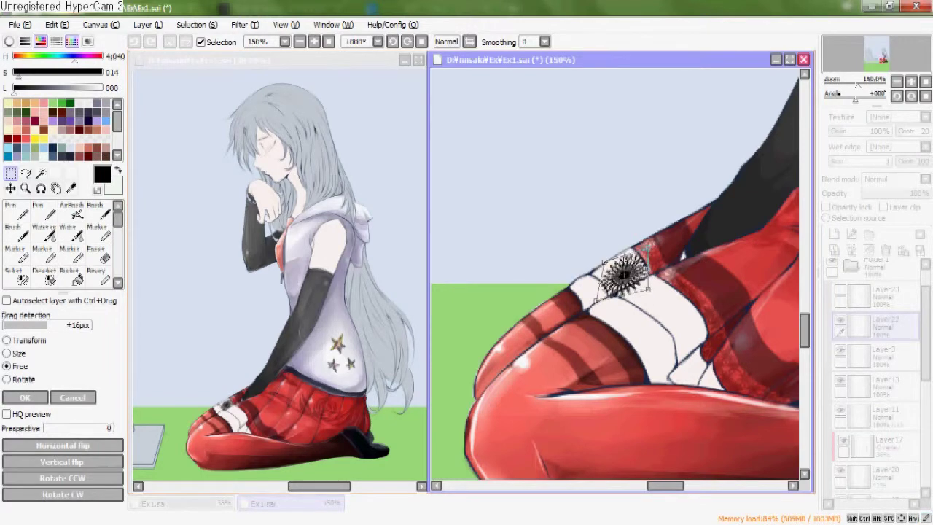
{"action": "left_click_drag", "start_coordinate": [596, 300], "coordinate": [594, 287]}
{"action": "left_click_drag", "start_coordinate": [648, 289], "coordinate": [638, 282]}
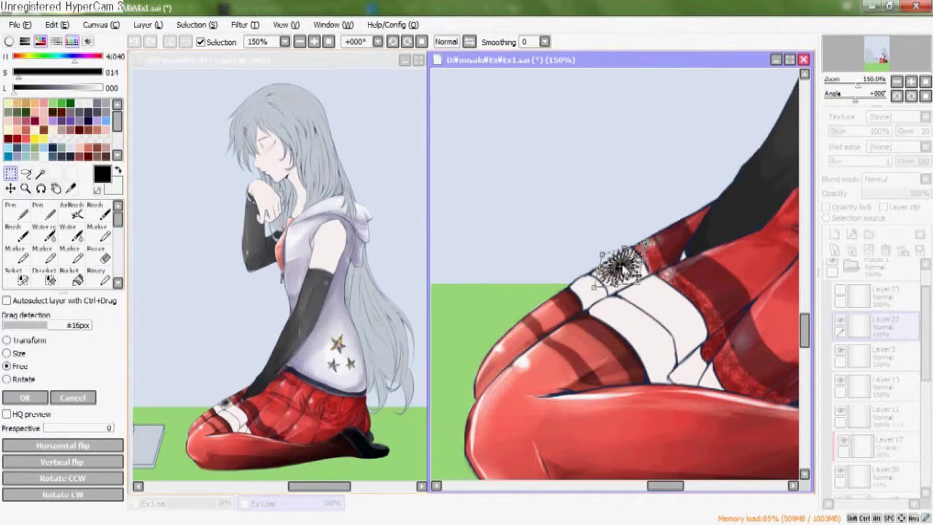
{"action": "left_click_drag", "start_coordinate": [643, 241], "coordinate": [645, 248]}
{"action": "left_click_drag", "start_coordinate": [592, 286], "coordinate": [635, 256]}
{"action": "key", "text": "Return"}
- Try pasting a copy of the distorted rosette beside it, and undo back to the undistorted small rosette
{"action": "key", "text": "ctrl+v"}
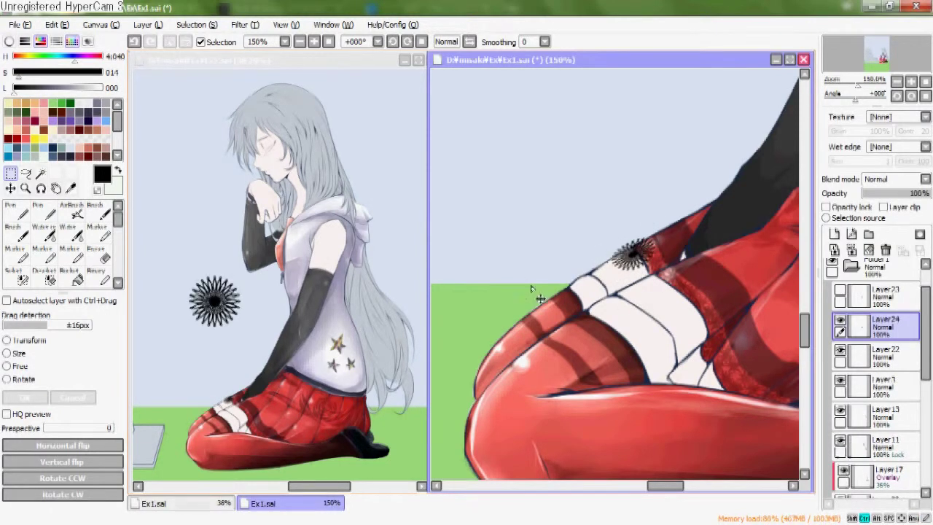
{"action": "key", "text": "ctrl+z"}
{"action": "left_click_drag", "start_coordinate": [598, 207], "coordinate": [679, 307]}
{"action": "key", "text": "ctrl+c"}
{"action": "key", "text": "ctrl+v"}
{"action": "left_click_drag", "start_coordinate": [651, 251], "coordinate": [666, 271]}
{"action": "key", "text": "ctrl+z"}
{"action": "key", "text": "ctrl+z"}
{"action": "key", "text": "ctrl+z"}
{"action": "key", "text": "ctrl+z"}
- Select the small rosette and distort it freely into a slanted shape along the far thigh's upper edge
{"action": "left_click_drag", "start_coordinate": [578, 220], "coordinate": [671, 317]}
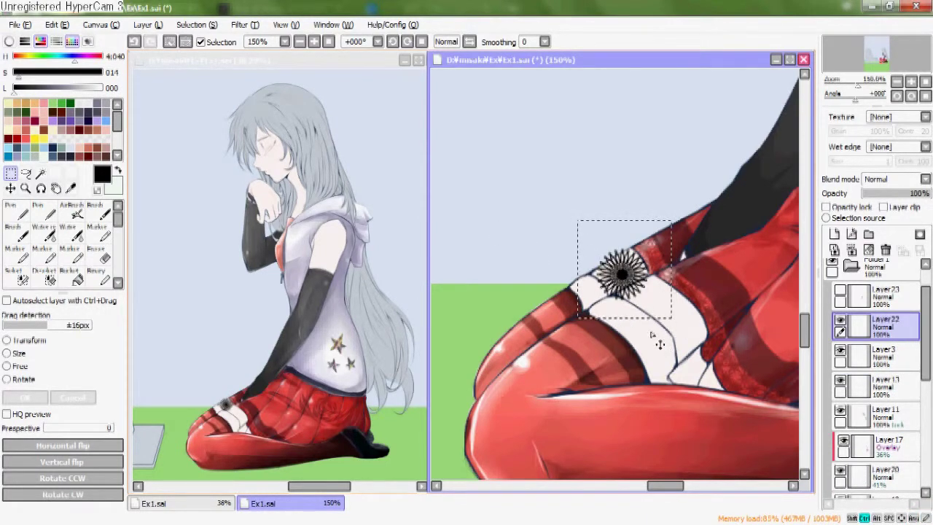
{"action": "left_click", "coordinate": [27, 366]}
{"action": "left_click_drag", "start_coordinate": [597, 298], "coordinate": [590, 293]}
{"action": "left_click_drag", "start_coordinate": [597, 250], "coordinate": [607, 252]}
{"action": "left_click_drag", "start_coordinate": [646, 298], "coordinate": [604, 249]}
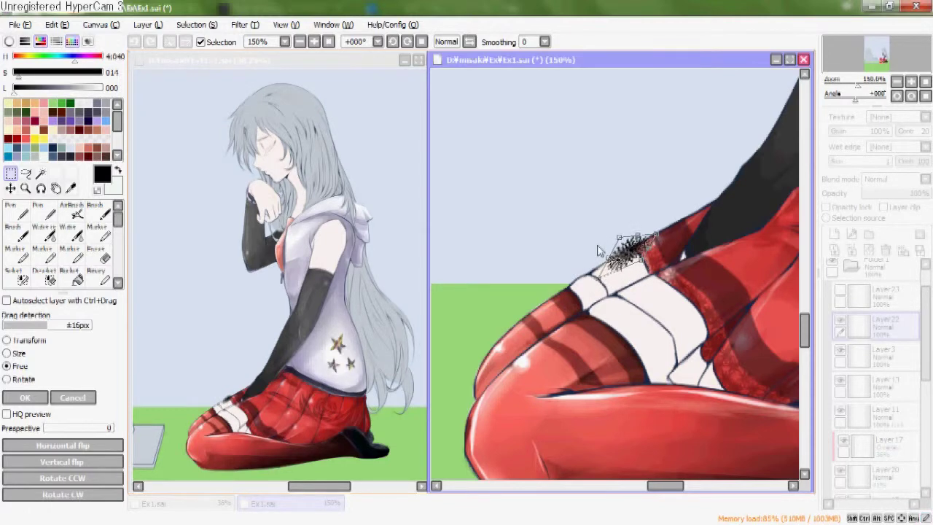
{"action": "key", "text": "Return"}
{"action": "key", "text": "ctrl+d"}
- Paste a second small rosette onto a new layer and distort it to overlap the first one's lower side at the hem
{"action": "key", "text": "ctrl+v"}
{"action": "left_click_drag", "start_coordinate": [649, 302], "coordinate": [664, 259]}
{"action": "key", "text": "ctrl+t"}
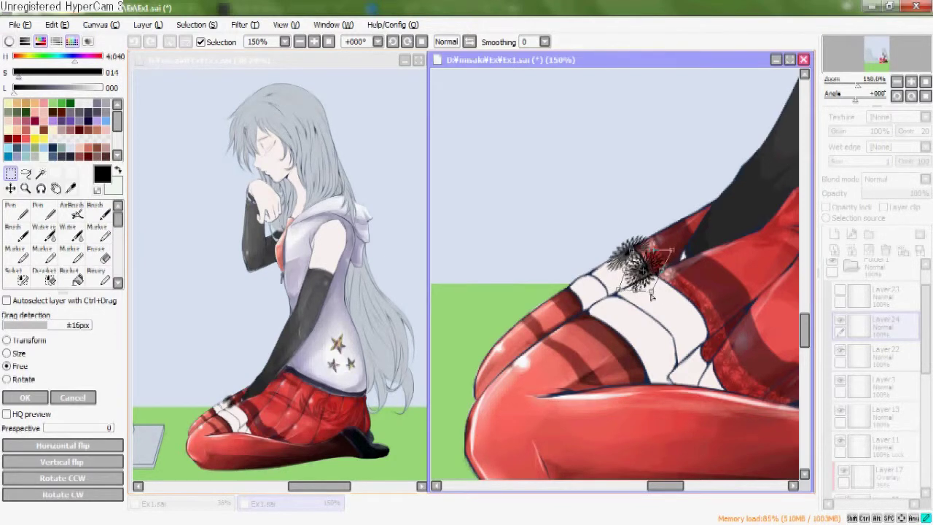
{"action": "key", "text": "Return"}
- Merge the two distorted rosettes and erase the parts that spill over the skirt hem and beyond the thigh's outline
{"action": "key", "text": "e"}
{"action": "key", "text": "ctrl+e"}
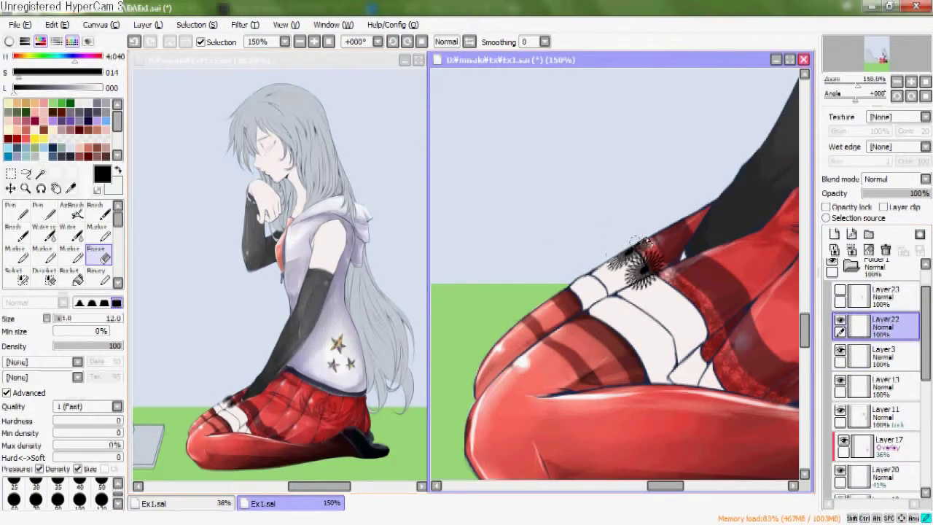
{"action": "left_click_drag", "start_coordinate": [643, 255], "coordinate": [652, 264]}
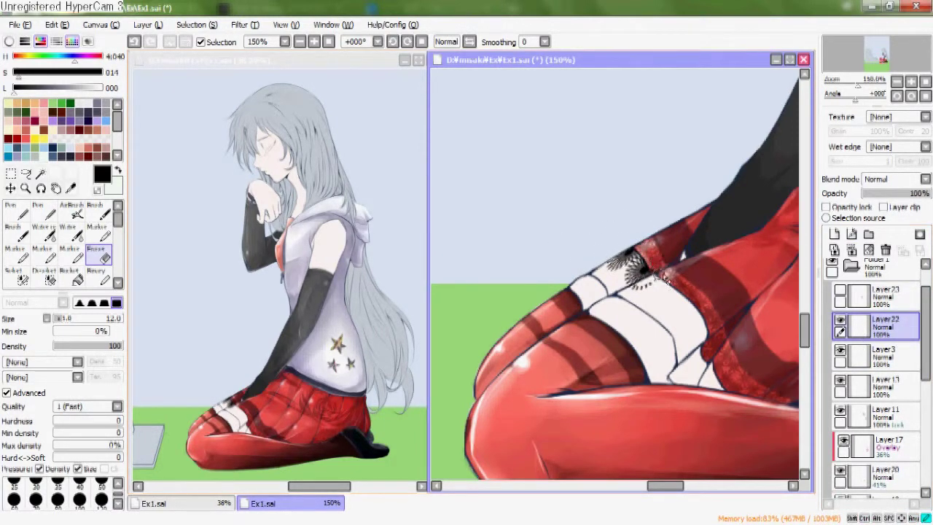
{"action": "key", "text": "n"}
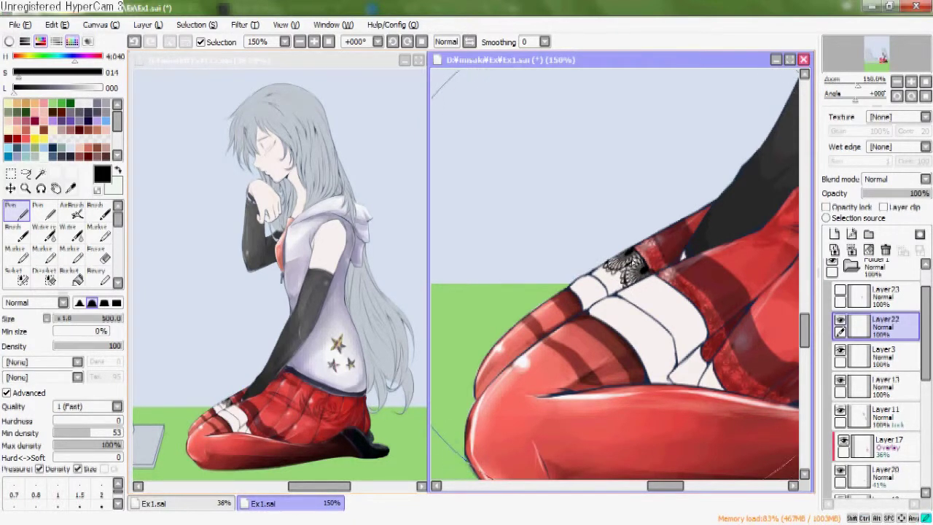
- Paste another small rosette where the near thigh meets the skirt hem and distort it freely to fit the thigh
{"action": "left_click_drag", "start_coordinate": [685, 268], "coordinate": [650, 246]}
{"action": "key", "text": "ctrl+v"}
{"action": "left_click_drag", "start_coordinate": [589, 253], "coordinate": [624, 261]}
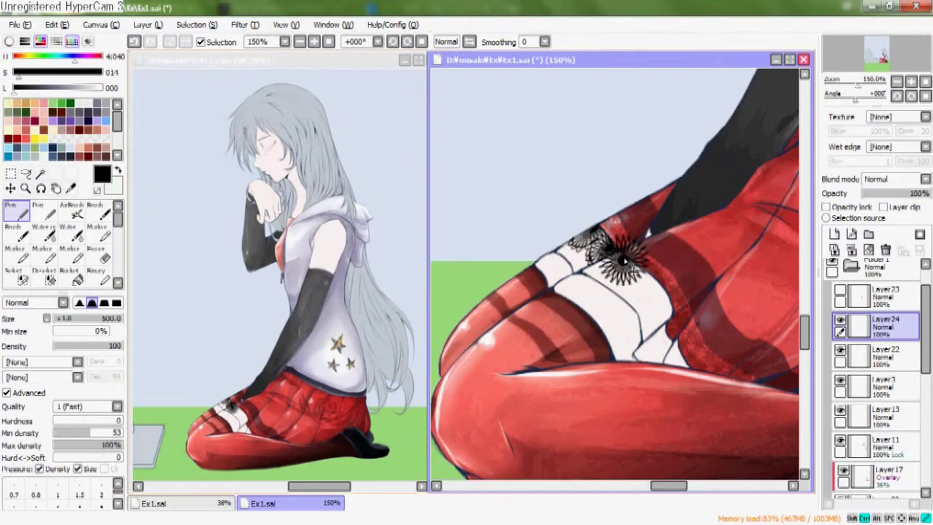
{"action": "key", "text": "ctrl+t"}
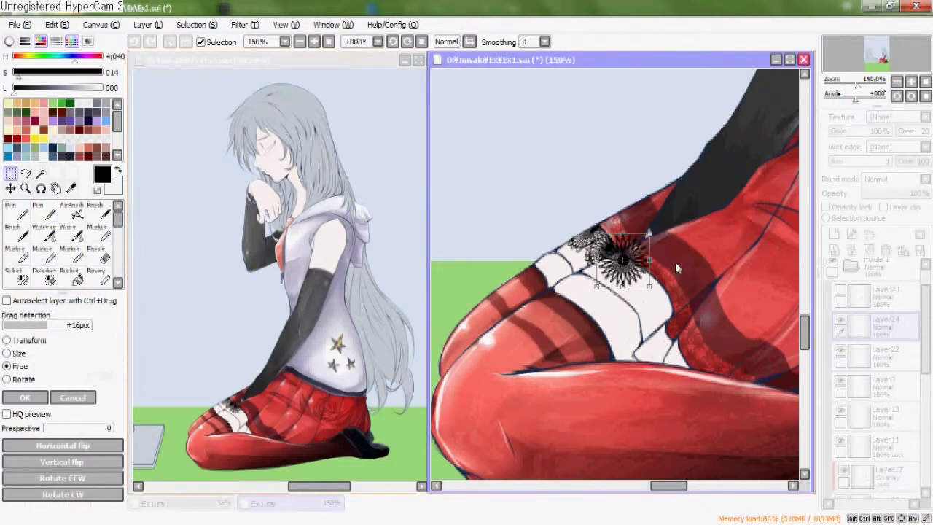
{"action": "left_click_drag", "start_coordinate": [614, 239], "coordinate": [606, 239]}
{"action": "left_click_drag", "start_coordinate": [649, 236], "coordinate": [647, 240]}
{"action": "left_click_drag", "start_coordinate": [596, 286], "coordinate": [592, 287]}
{"action": "left_click_drag", "start_coordinate": [645, 269], "coordinate": [639, 275]}
{"action": "key", "text": "Return"}
- Paste the next rosette further down the near thigh's hem and distort it freely so it overlaps the previous one
{"action": "key", "text": "ctrl+v"}
{"action": "mouse_move", "coordinate": [565, 241]}
{"action": "left_mouse_down"}
{"action": "mouse_move", "coordinate": [622, 264]}
{"action": "mouse_move", "coordinate": [670, 308]}
{"action": "mouse_move", "coordinate": [623, 307]}
{"action": "left_mouse_up"}
{"action": "left_click", "coordinate": [21, 366]}
{"action": "left_click_drag", "start_coordinate": [680, 258], "coordinate": [674, 261]}
{"action": "left_click_drag", "start_coordinate": [659, 283], "coordinate": [618, 306]}
{"action": "left_click_drag", "start_coordinate": [666, 304], "coordinate": [653, 283]}
{"action": "key", "text": "Return"}
- Add a rosette copy where the hem curves downward and distort it freely to follow that curve
{"action": "key", "text": "ctrl+v"}
{"action": "left_click_drag", "start_coordinate": [597, 261], "coordinate": [682, 323]}
{"action": "left_click", "coordinate": [7, 366]}
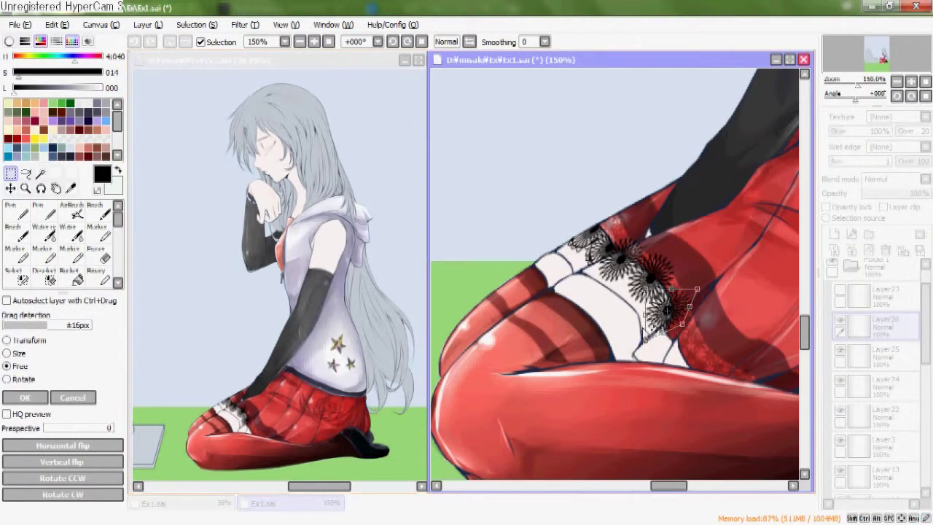
{"action": "key", "text": "Return"}
- Place two more rosettes at the hem's lower end, distorting the first one freely to narrow it along the edge
{"action": "key", "text": "ctrl+v"}
{"action": "left_click_drag", "start_coordinate": [589, 255], "coordinate": [673, 349]}
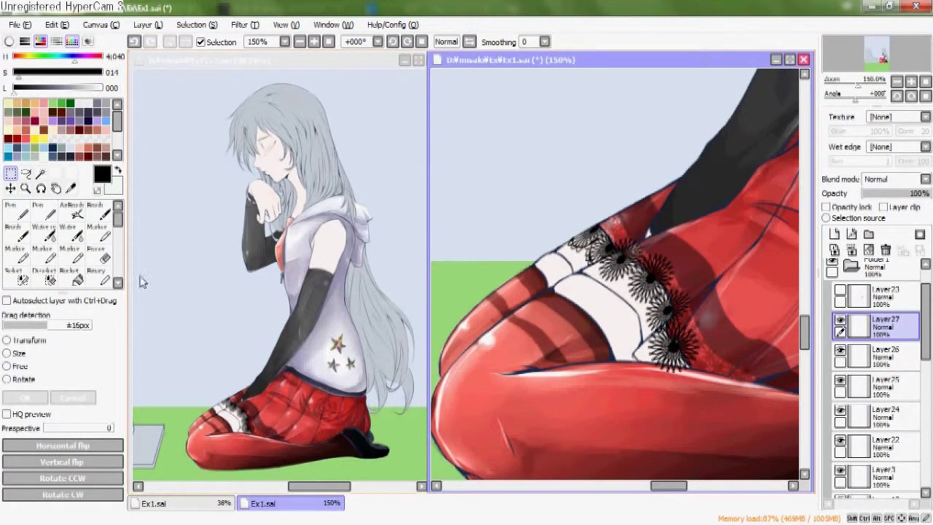
{"action": "left_click", "coordinate": [7, 366]}
{"action": "left_click_drag", "start_coordinate": [698, 322], "coordinate": [691, 320]}
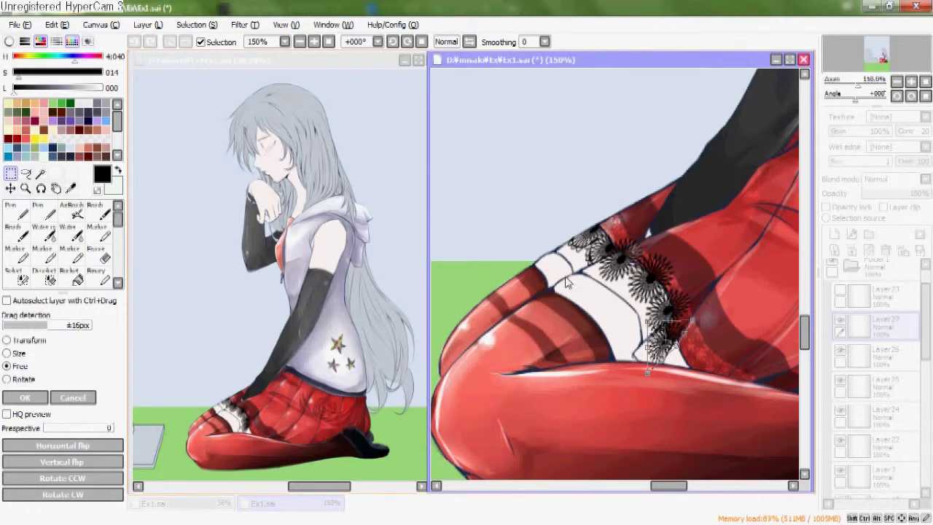
{"action": "key", "text": "Return"}
{"action": "key", "text": "ctrl+v"}
{"action": "left_click_drag", "start_coordinate": [588, 252], "coordinate": [681, 364]}
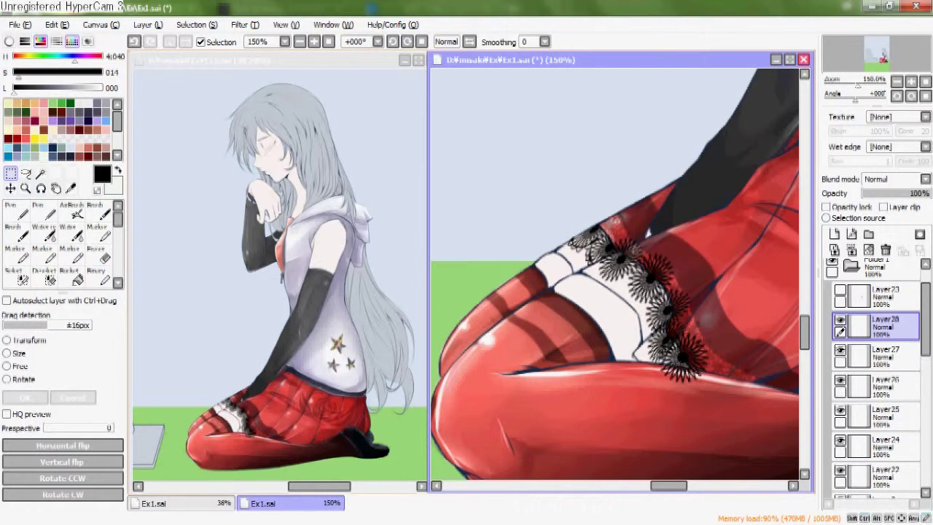
- Erase the parts of the rosettes on Layer24 through Layer28 that spill over the skirt and the folded leg
{"action": "key", "text": "e"}
{"action": "left_click", "coordinate": [863, 414]}
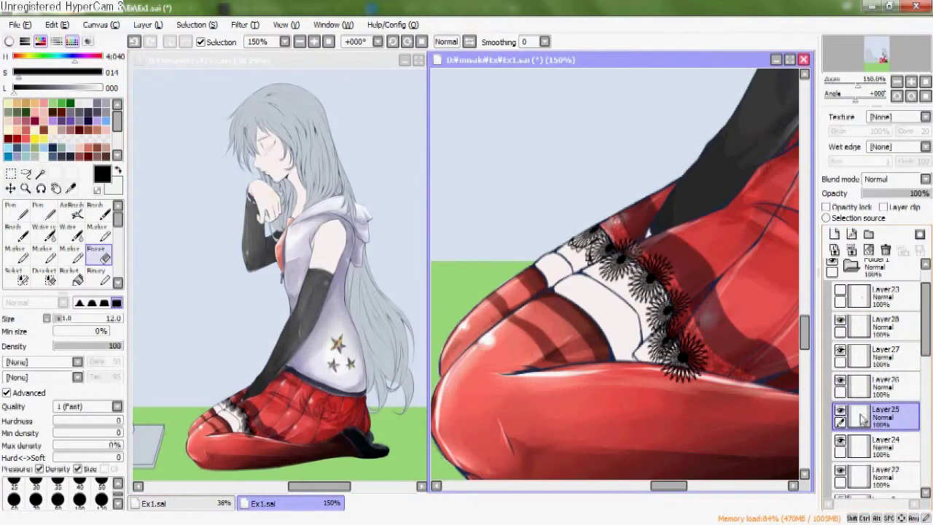
{"action": "left_click", "coordinate": [857, 444]}
{"action": "left_click", "coordinate": [841, 441]}
{"action": "left_click", "coordinate": [841, 441]}
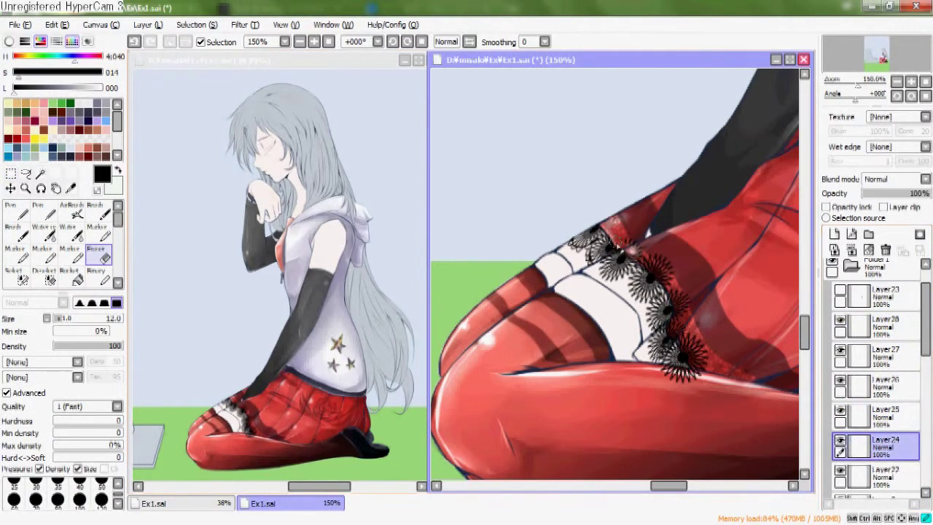
{"action": "left_click", "coordinate": [862, 413]}
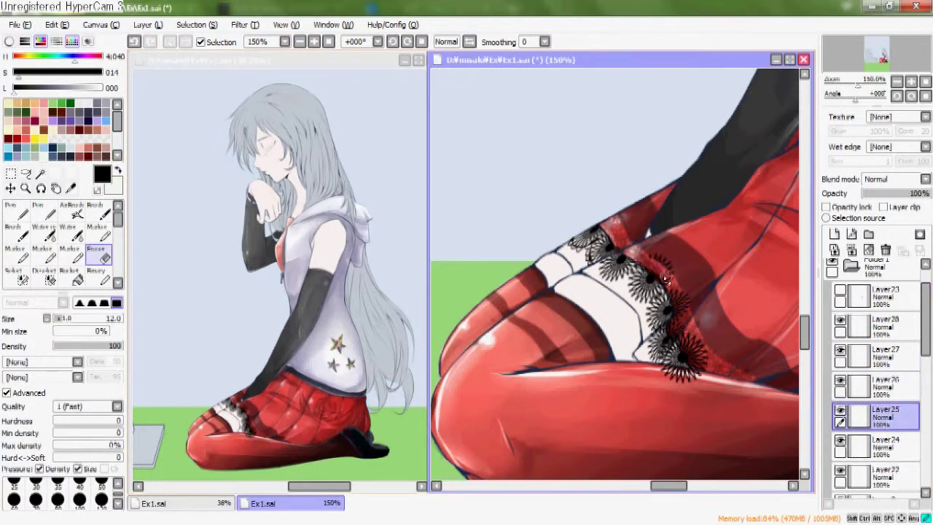
{"action": "mouse_move", "coordinate": [667, 273]}
{"action": "left_mouse_down"}
{"action": "mouse_move", "coordinate": [659, 258]}
{"action": "mouse_move", "coordinate": [674, 298]}
{"action": "left_mouse_up"}
{"action": "left_click", "coordinate": [883, 392]}
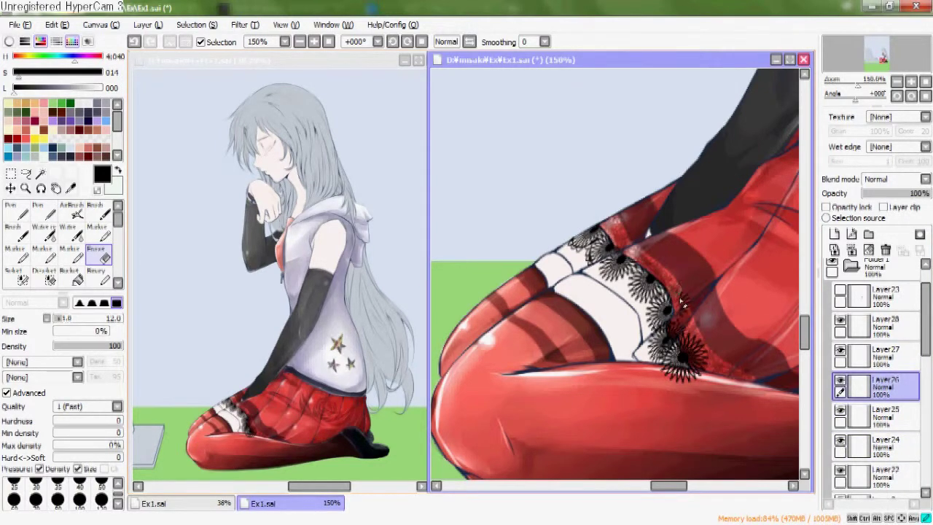
{"action": "key", "text": "alt+bracketright"}
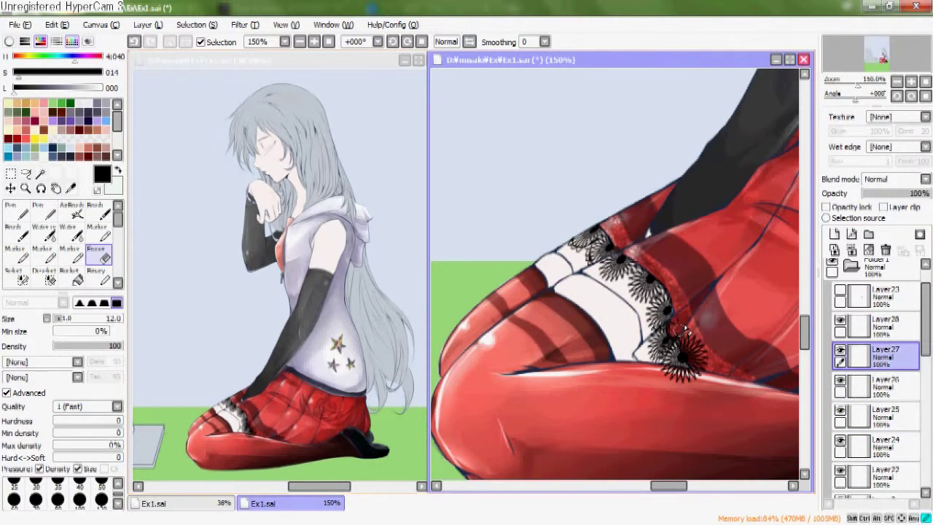
{"action": "key", "text": "alt+bracketright"}
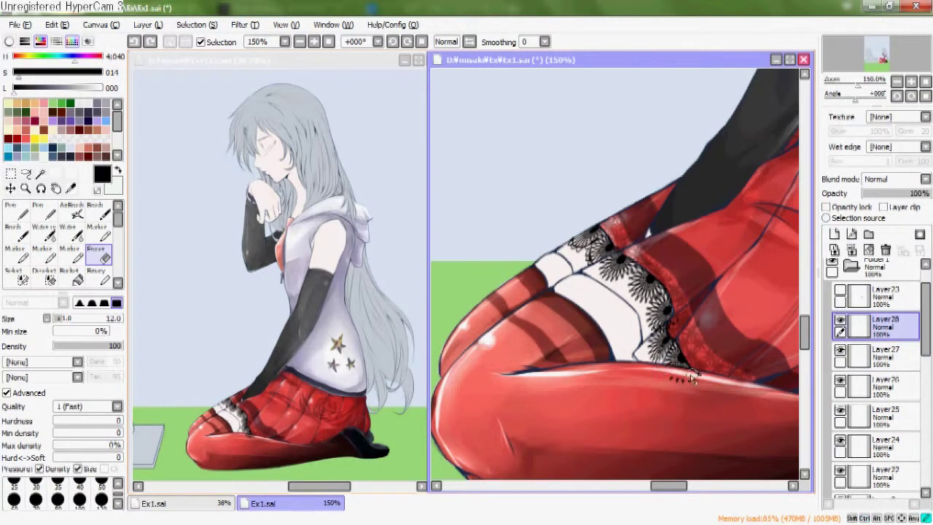
- Merge all the near-thigh rosette layers down into Layer22, checking each one's content by toggling its visibility
{"action": "key", "text": "ctrl+e"}
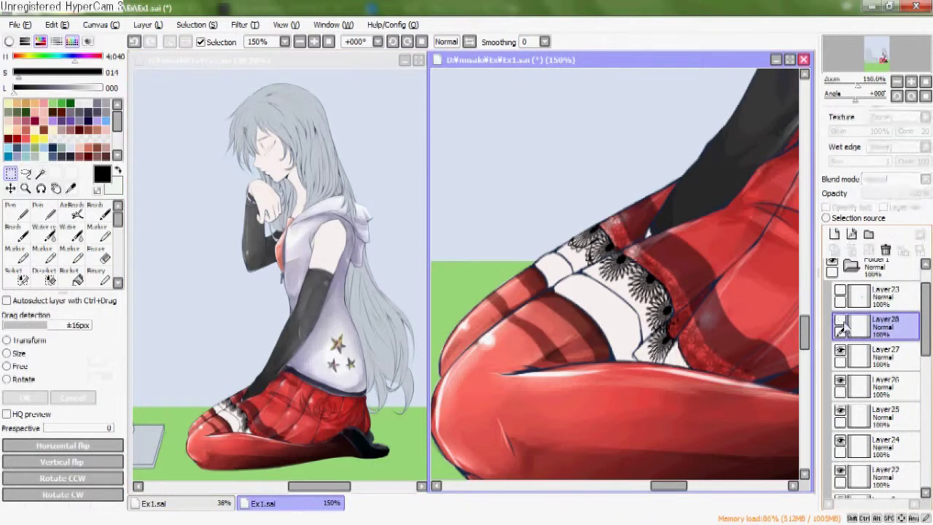
{"action": "key", "text": "ctrl+e"}
{"action": "key", "text": "ctrl+e"}
{"action": "left_click", "coordinate": [841, 321]}
{"action": "left_click", "coordinate": [840, 321]}
{"action": "key", "text": "ctrl+e"}
{"action": "key", "text": "ctrl+e"}
{"action": "left_click", "coordinate": [841, 321]}
{"action": "left_click", "coordinate": [840, 321]}
- Draw scalloped edging around the rosettes with the Pen, and lock the lace layer's opacity to retouch it in near-black, luminance 2
{"action": "left_click", "coordinate": [18, 212]}
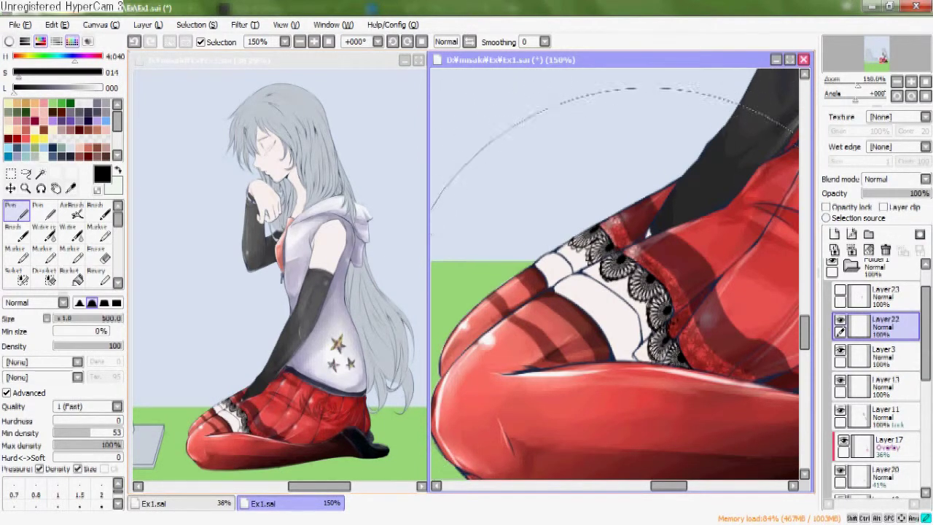
{"action": "left_click_drag", "start_coordinate": [669, 284], "coordinate": [691, 300]}
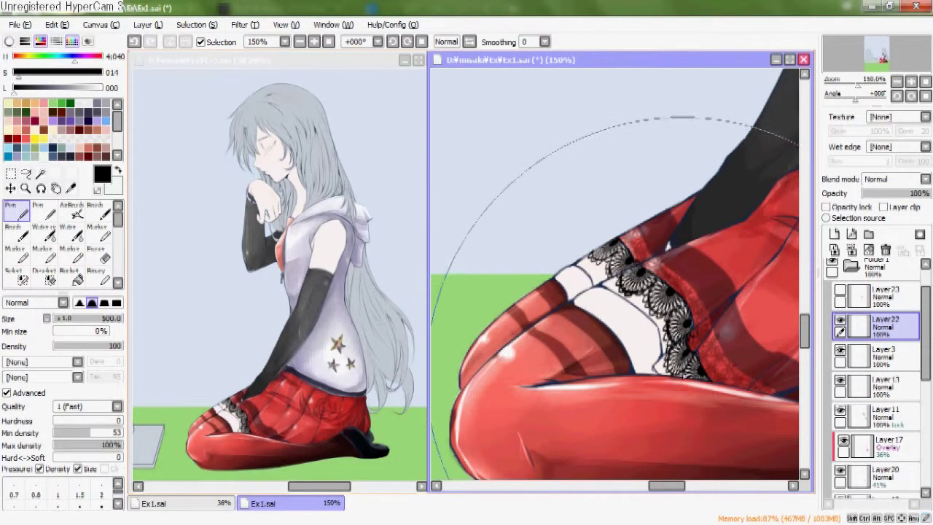
{"action": "left_click", "coordinate": [826, 207]}
{"action": "left_click", "coordinate": [277, 196], "text": "alt"}
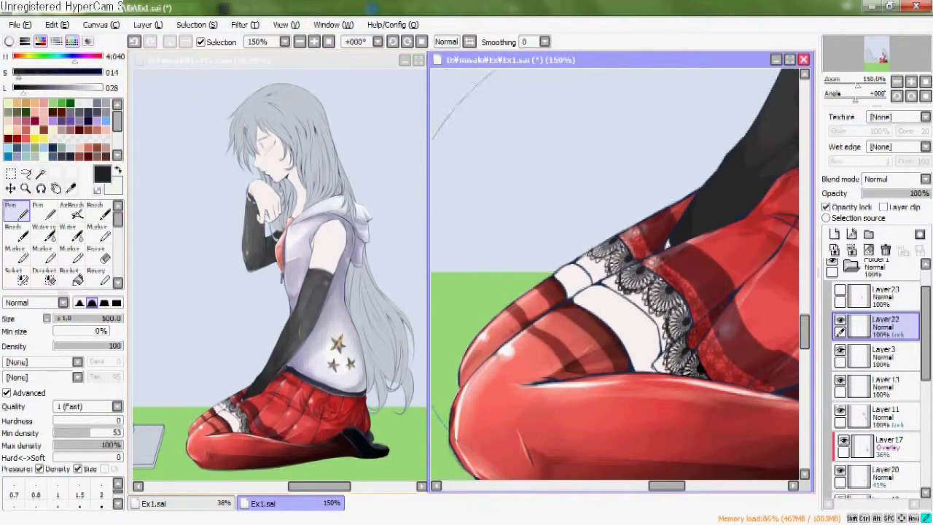
{"action": "left_click_drag", "start_coordinate": [22, 89], "coordinate": [15, 90]}
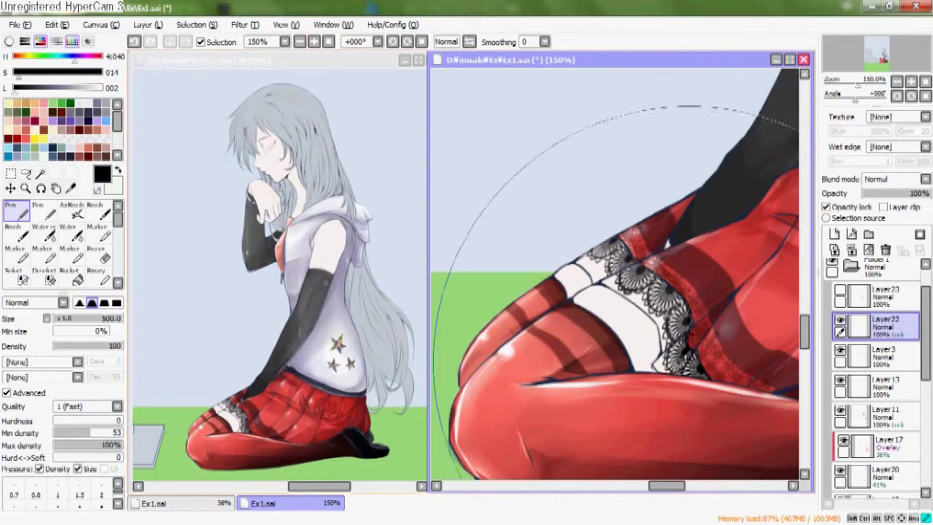
{"action": "left_click_drag", "start_coordinate": [723, 209], "coordinate": [681, 267]}
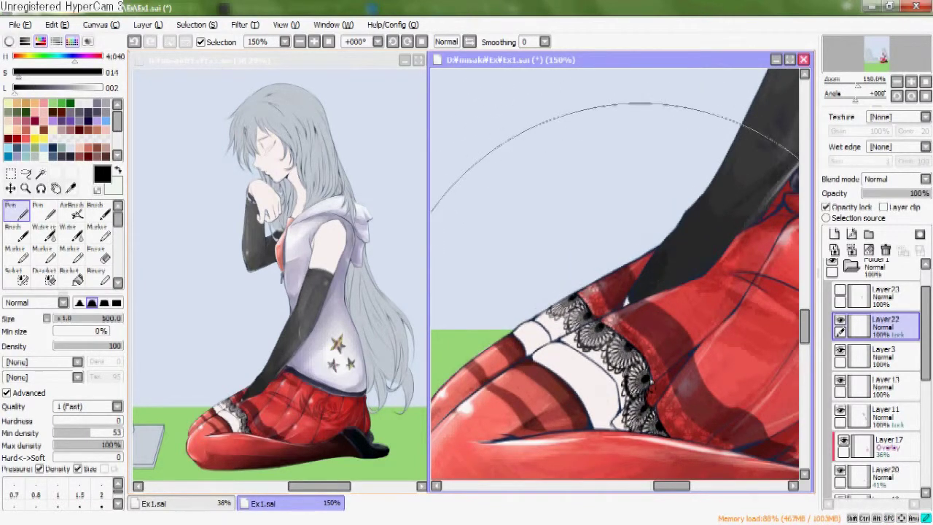
- Create a new layer directly above Layer11(2) and set the paint colour to a pale pink with saturation 165 and luminance 232
{"action": "scroll", "coordinate": [640, 357], "scroll_direction": "down", "scroll_amount": 3}
{"action": "left_click_drag", "start_coordinate": [637, 265], "coordinate": [696, 231]}
{"action": "left_click_drag", "start_coordinate": [620, 302], "coordinate": [611, 348]}
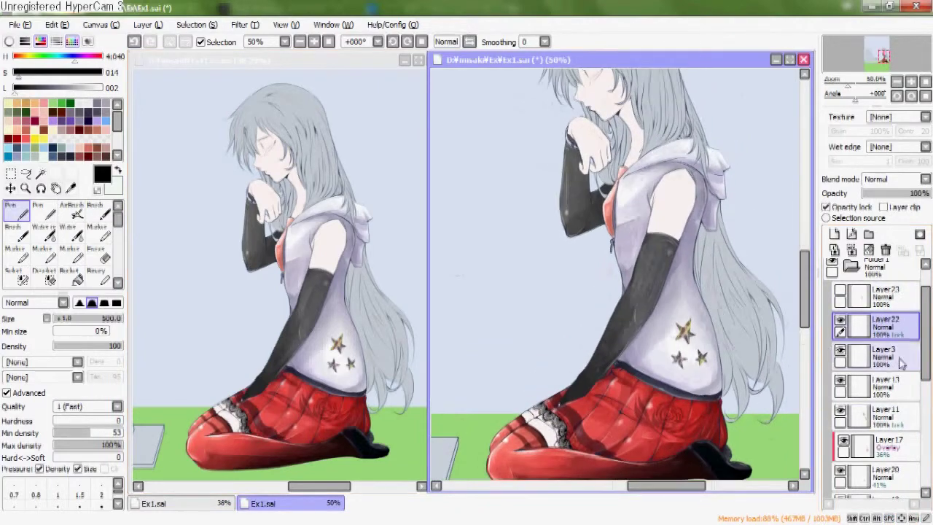
{"action": "scroll", "coordinate": [886, 379], "scroll_direction": "down", "scroll_amount": 6}
{"action": "left_click", "coordinate": [878, 398]}
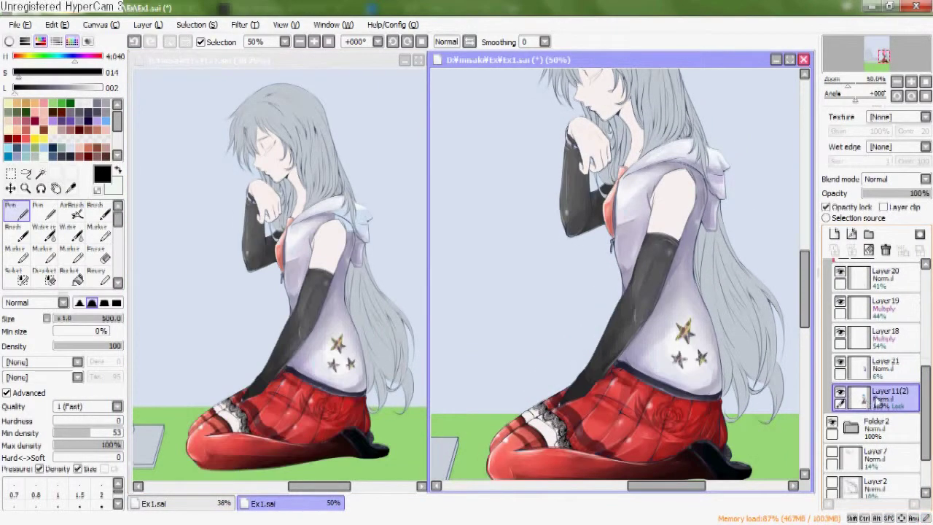
{"action": "left_click", "coordinate": [834, 235]}
{"action": "scroll", "coordinate": [625, 375], "scroll_direction": "up", "scroll_amount": 3}
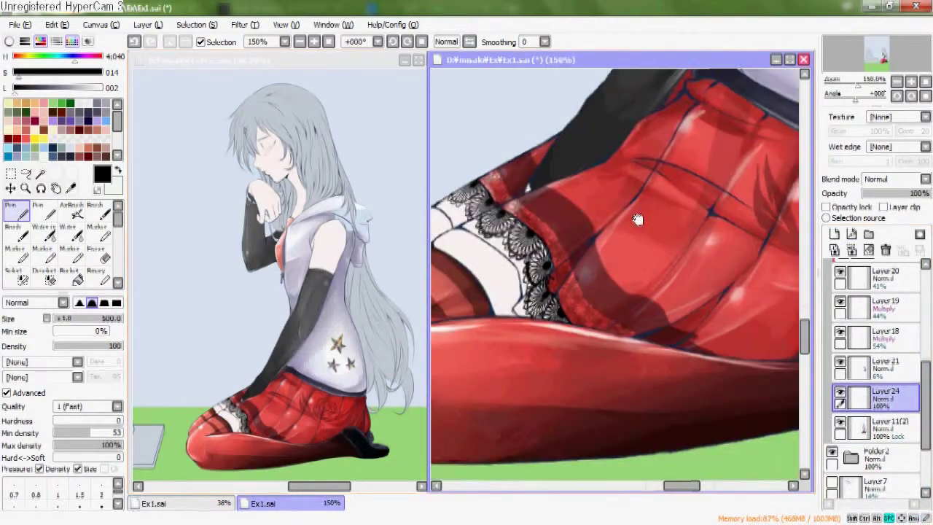
{"action": "scroll", "coordinate": [691, 263], "scroll_direction": "up", "scroll_amount": 1}
{"action": "left_click_drag", "start_coordinate": [624, 279], "coordinate": [605, 297]}
{"action": "right_click", "coordinate": [693, 248]}
{"action": "left_click", "coordinate": [94, 89]}
- Select the bare thigh areas below the hem with the Magic Wand on Layer13, and make the new Layer24 active again
{"action": "left_click", "coordinate": [41, 174]}
{"action": "left_click_drag", "start_coordinate": [927, 365], "coordinate": [928, 317]}
{"action": "left_click", "coordinate": [881, 321]}
{"action": "left_click", "coordinate": [841, 313]}
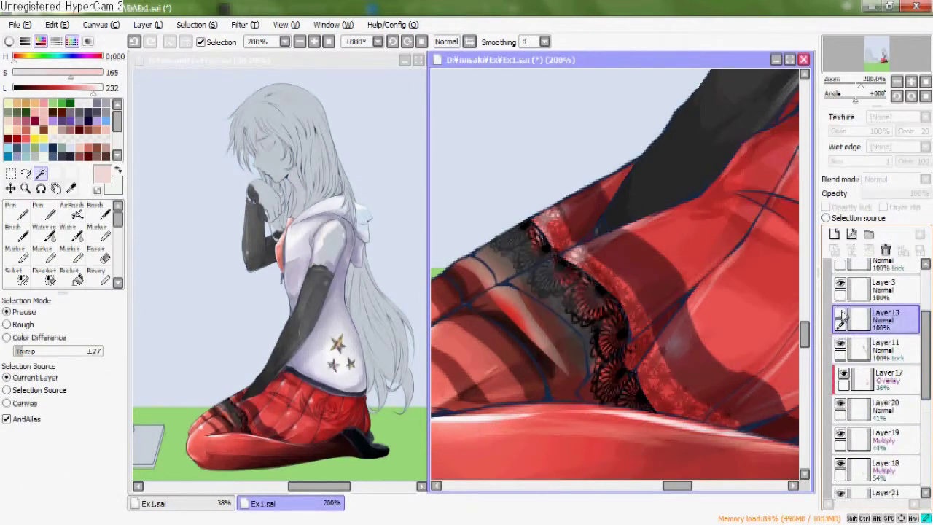
{"action": "left_click", "coordinate": [841, 312]}
{"action": "left_click", "coordinate": [575, 317]}
{"action": "left_click_drag", "start_coordinate": [926, 366], "coordinate": [926, 417]}
{"action": "left_click", "coordinate": [869, 405]}
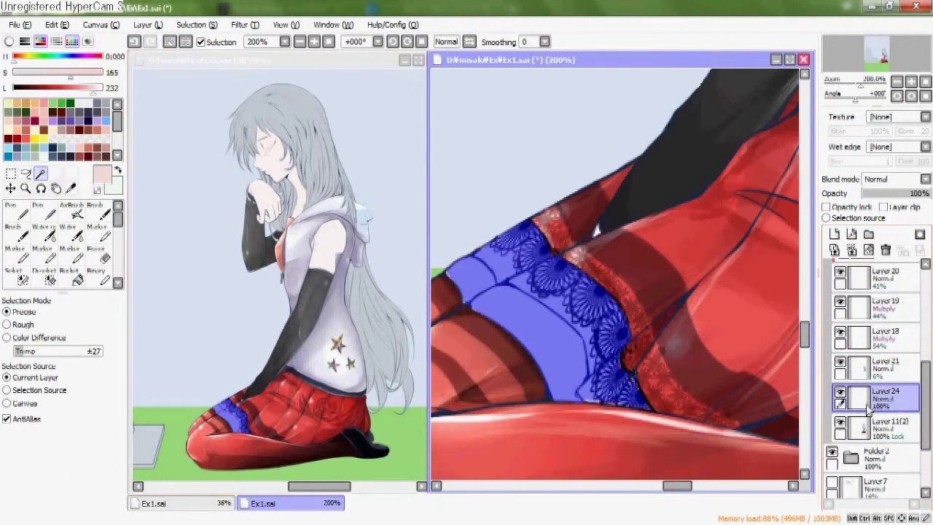
- Paint the pale pink backing behind the lace, with Layer24 placed directly above Layer13, and erase its excess over the thighs
{"action": "left_click", "coordinate": [21, 211]}
{"action": "left_click_drag", "start_coordinate": [881, 394], "coordinate": [840, 394]}
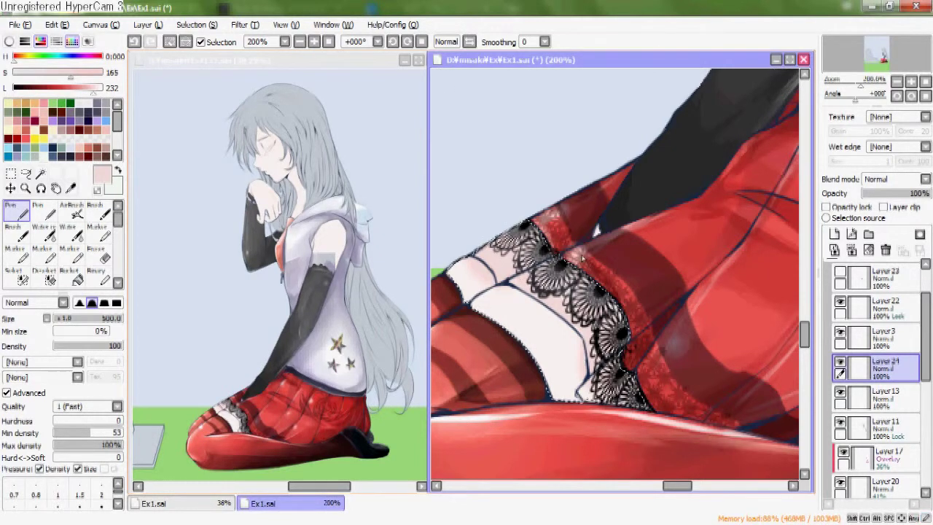
{"action": "key", "text": "e"}
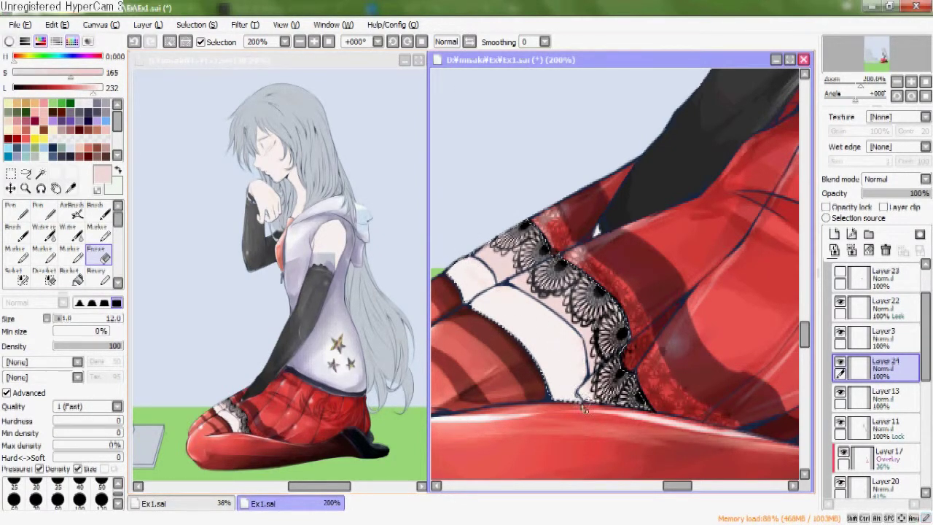
- Recolour the lace backing red with luminance 130 while its layer opacity is locked, and release the lock
{"action": "key", "text": "n"}
{"action": "left_click", "coordinate": [830, 208]}
{"action": "left_click", "coordinate": [58, 88]}
{"action": "left_click_drag", "start_coordinate": [562, 284], "coordinate": [619, 321]}
{"action": "left_click", "coordinate": [832, 208]}
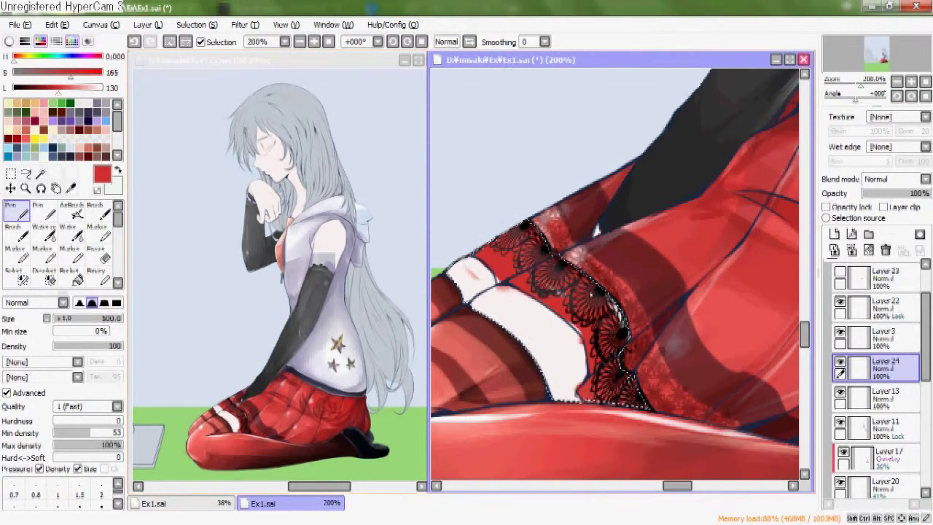
- Erase the leftover backing colour on the bare thighs, lock Layer24's opacity, and lower its layer opacity to 33%
{"action": "key", "text": "e"}
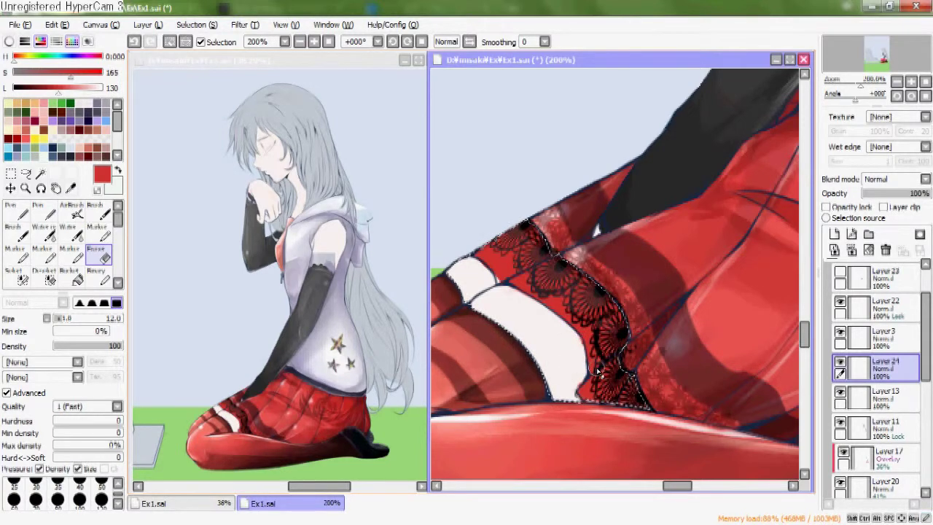
{"action": "key", "text": "n"}
{"action": "left_click", "coordinate": [842, 210]}
{"action": "left_click_drag", "start_coordinate": [911, 194], "coordinate": [885, 193]}
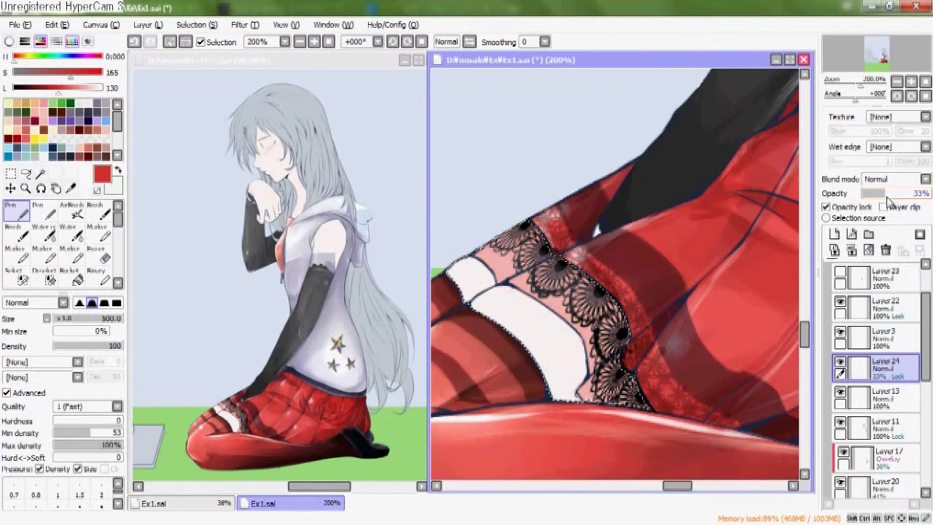
- Recolour the lace backing a dull brown with saturation 34 and luminance 82, and set its layer opacity to 52%
{"action": "left_click", "coordinate": [25, 72]}
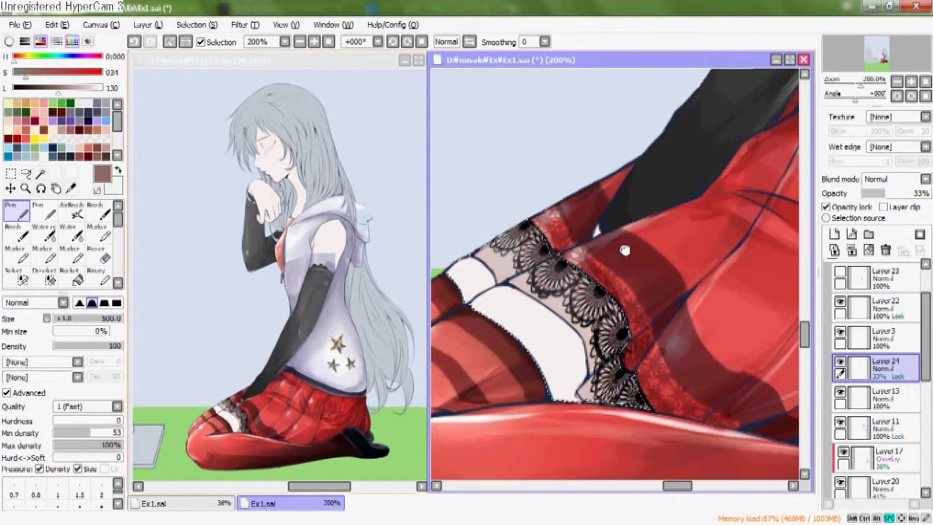
{"action": "left_click_drag", "start_coordinate": [619, 241], "coordinate": [667, 241]}
{"action": "left_click", "coordinate": [41, 88]}
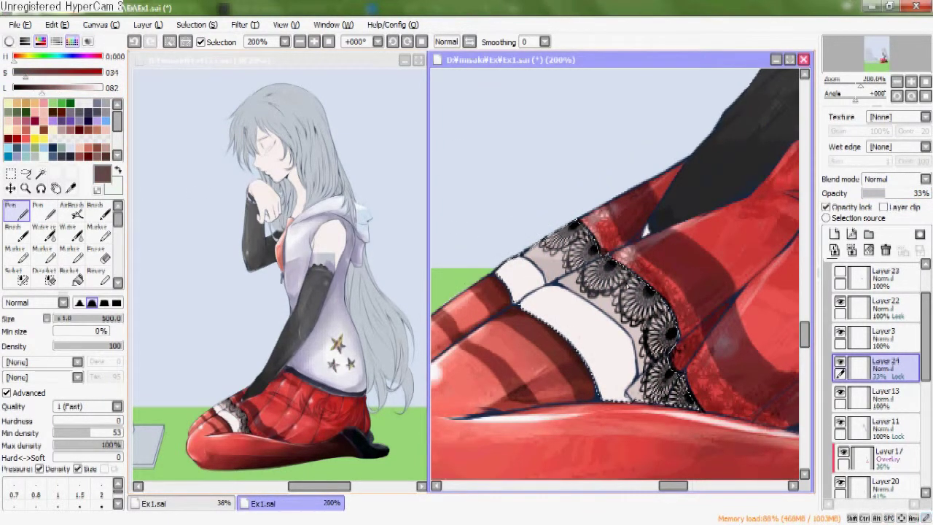
{"action": "left_click", "coordinate": [901, 194]}
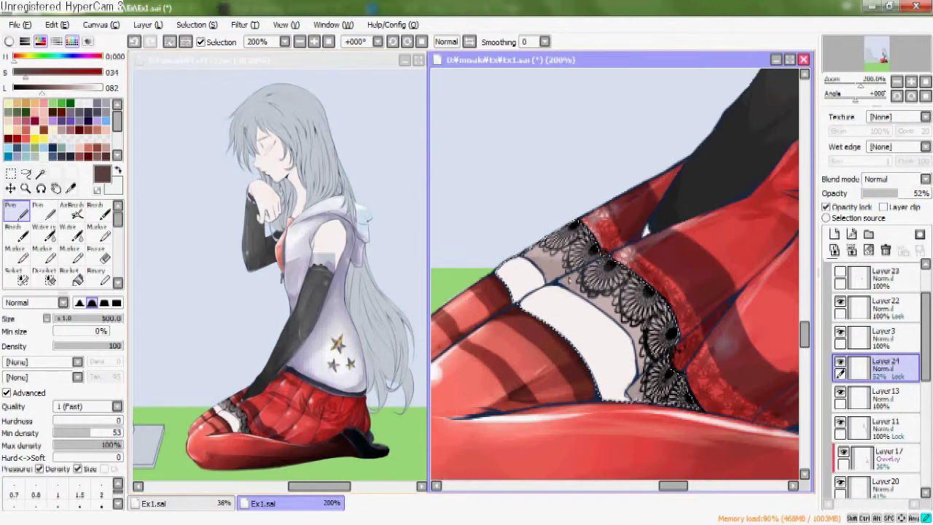
- Brush a light grey tone with luminance 206 over parts of the lace backing, comparing the result with undo and redo
{"action": "left_click", "coordinate": [85, 88]}
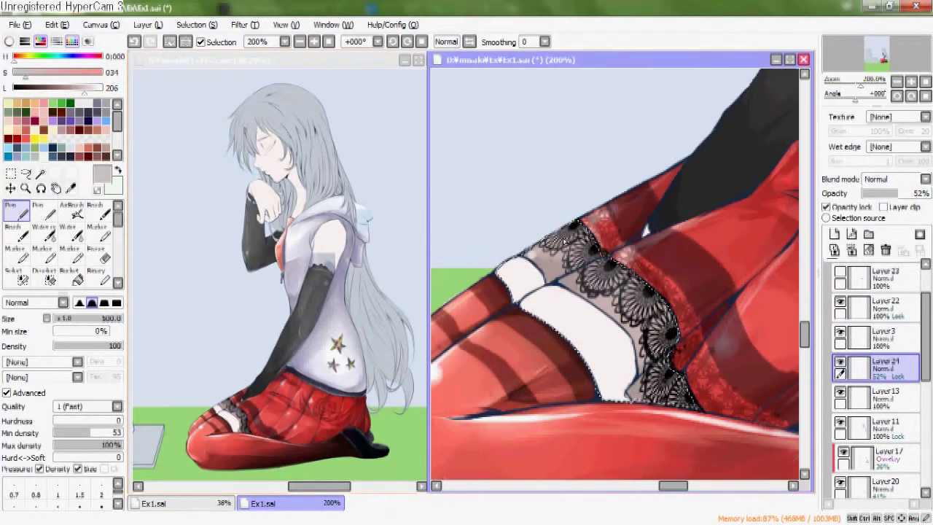
{"action": "key", "text": "ctrl+z"}
{"action": "key", "text": "ctrl+y"}
{"action": "left_click_drag", "start_coordinate": [665, 435], "coordinate": [625, 404]}
{"action": "key", "text": "ctrl+z"}
{"action": "key", "text": "ctrl+y"}
{"action": "left_click_drag", "start_coordinate": [673, 327], "coordinate": [620, 301]}
- Deepen the skirt folds beside the lace on Layer11(2) with a dark red of saturation 154 and luminance 38
{"action": "left_click_drag", "start_coordinate": [927, 328], "coordinate": [927, 403]}
{"action": "left_click", "coordinate": [893, 409]}
{"action": "left_click_drag", "start_coordinate": [694, 212], "coordinate": [637, 279]}
{"action": "right_click", "coordinate": [565, 284]}
{"action": "left_click", "coordinate": [65, 115]}
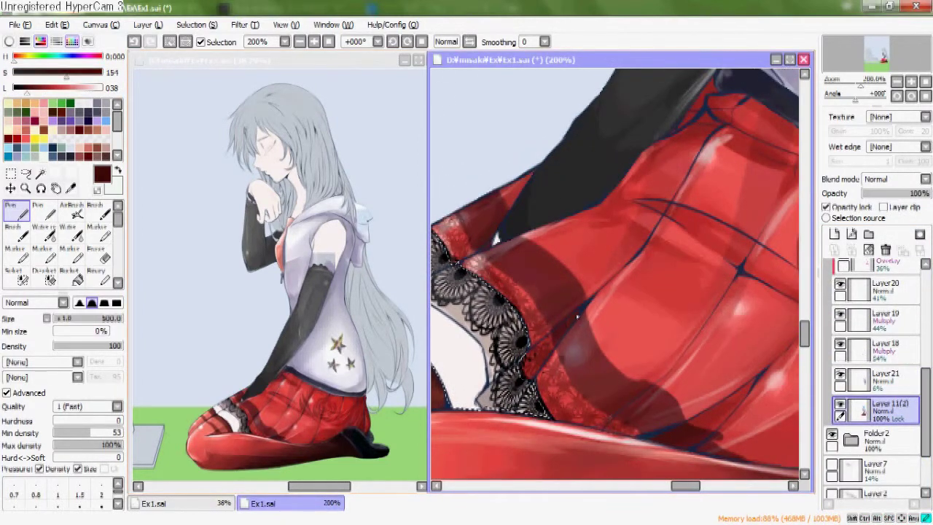
{"action": "left_click", "coordinate": [171, 42]}
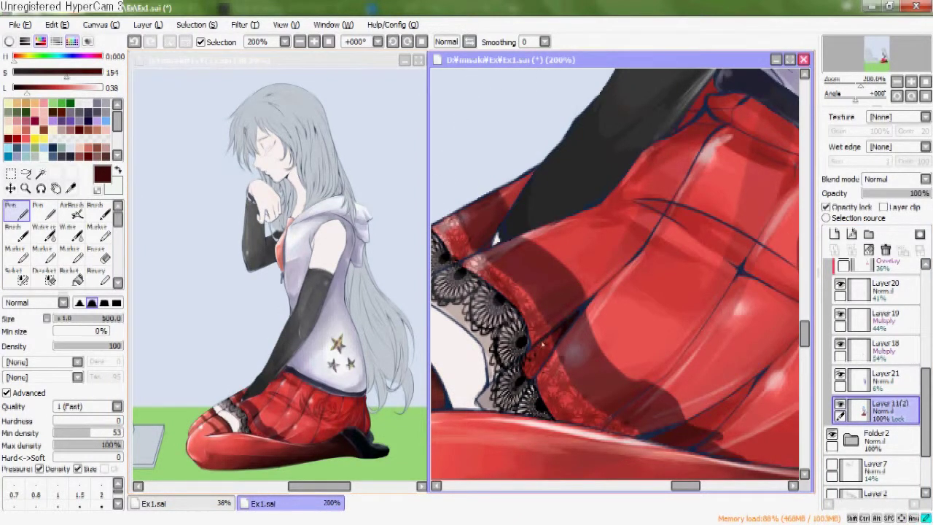
{"action": "left_click_drag", "start_coordinate": [542, 343], "coordinate": [495, 328]}
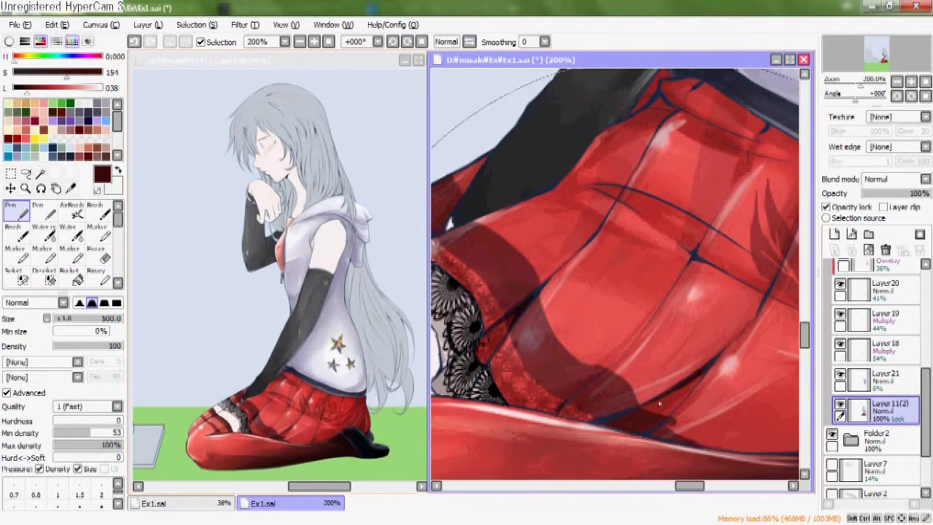
{"action": "left_click_drag", "start_coordinate": [739, 363], "coordinate": [592, 311]}
{"action": "scroll", "coordinate": [665, 401], "scroll_direction": "up", "scroll_amount": 1}
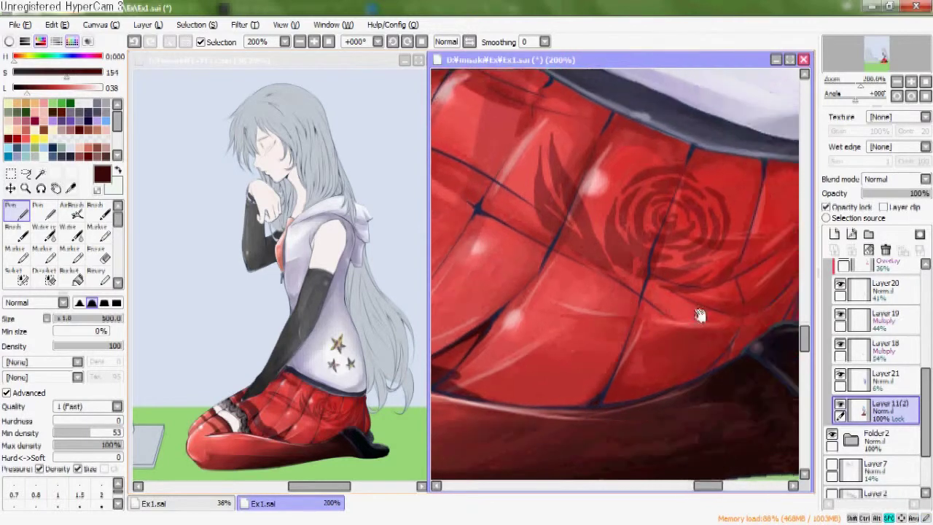
- Shade the skirt's rear pleats in dark red, trying other brushes before using the size 30 Marker
{"action": "scroll", "coordinate": [677, 306], "scroll_direction": "right", "scroll_amount": 3}
{"action": "mouse_move", "coordinate": [739, 291]}
{"action": "left_mouse_down"}
{"action": "mouse_move", "coordinate": [717, 308]}
{"action": "mouse_move", "coordinate": [717, 340]}
{"action": "left_mouse_up"}
{"action": "key", "text": "ctrl+z"}
{"action": "left_click_drag", "start_coordinate": [739, 276], "coordinate": [738, 344]}
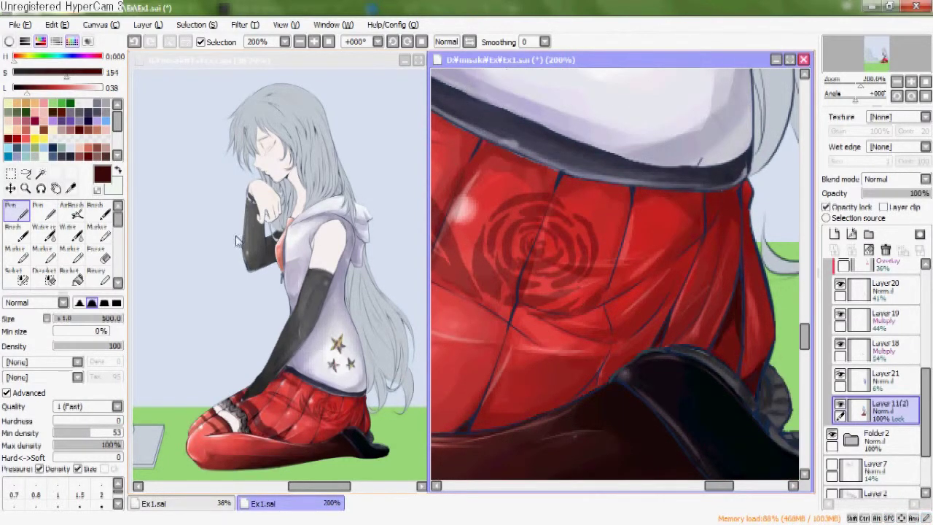
{"action": "left_click", "coordinate": [42, 233]}
{"action": "left_click_drag", "start_coordinate": [737, 293], "coordinate": [727, 340]}
{"action": "key", "text": "ctrl+z"}
{"action": "left_click", "coordinate": [19, 255]}
{"action": "left_click_drag", "start_coordinate": [736, 300], "coordinate": [732, 334]}
- Shade the hoodie beside the gloved forearm with a sampled grey-violet set to luminance 100, using the size 120 Pen
{"action": "key", "text": "Page_Down"}
{"action": "key", "text": "Page_Down"}
{"action": "key", "text": "Page_Down"}
{"action": "key", "text": "Page_Down"}
{"action": "key", "text": "ctrl+plus"}
{"action": "key", "text": "ctrl+plus"}
{"action": "key", "text": "ctrl+plus"}
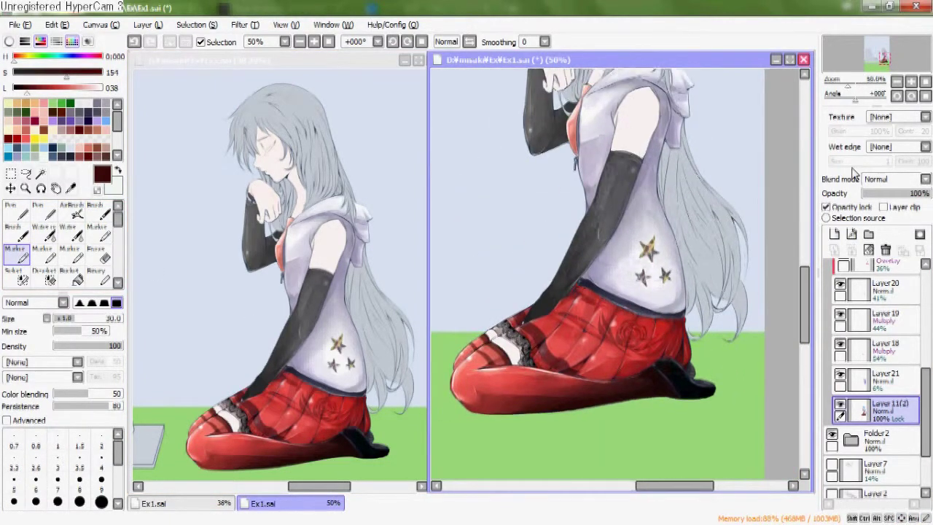
{"action": "left_click", "coordinate": [44, 211]}
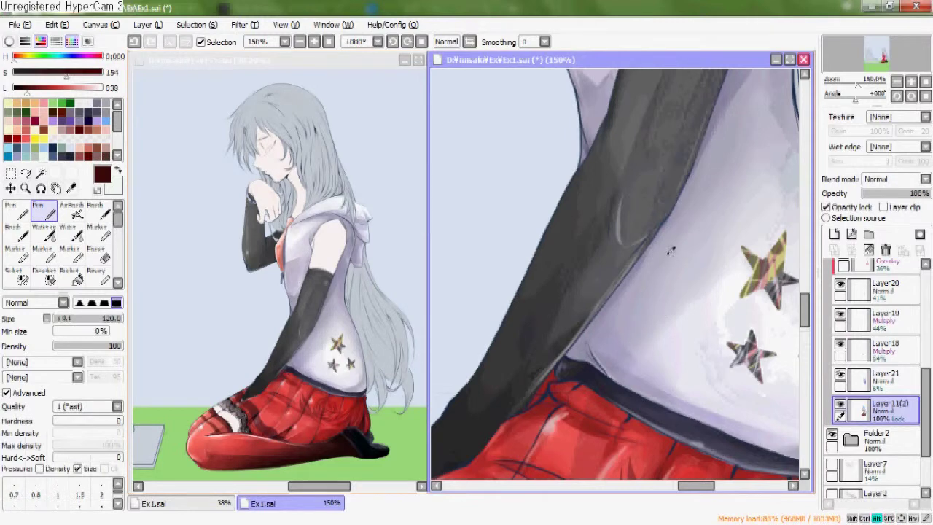
{"action": "left_click", "coordinate": [663, 250], "text": "alt"}
{"action": "left_click", "coordinate": [49, 88]}
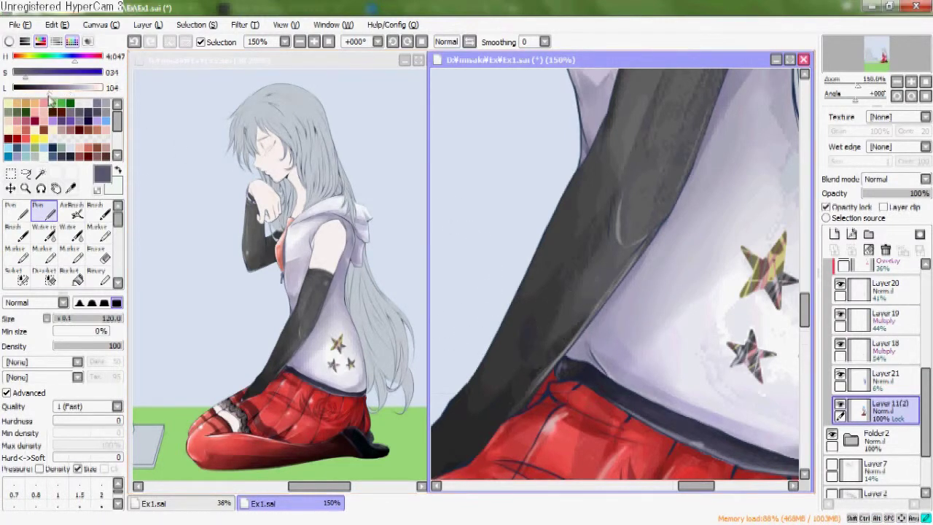
{"action": "left_click_drag", "start_coordinate": [585, 342], "coordinate": [598, 364]}
{"action": "left_click_drag", "start_coordinate": [587, 327], "coordinate": [573, 351]}
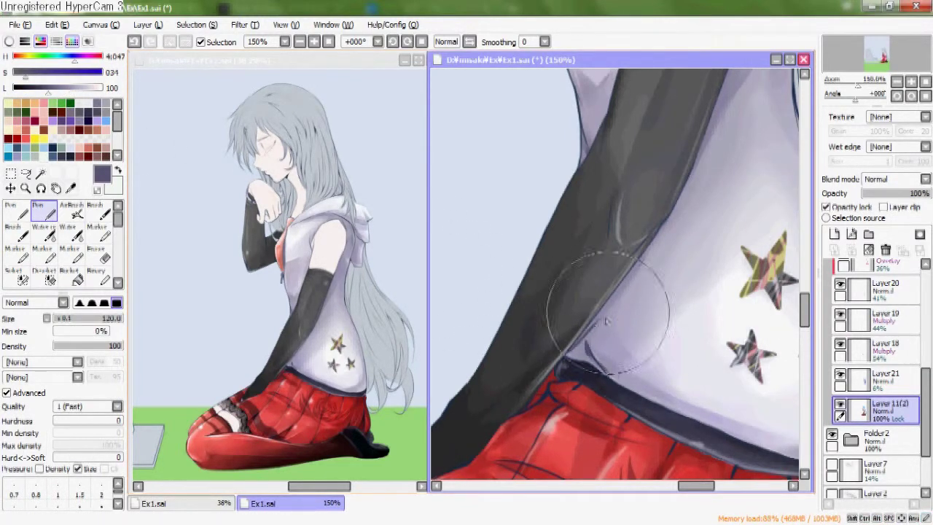
{"action": "left_click_drag", "start_coordinate": [776, 398], "coordinate": [645, 348]}
{"action": "left_click_drag", "start_coordinate": [735, 389], "coordinate": [709, 402]}
{"action": "key", "text": "ctrl+z"}
- Identify the skin layer by toggling the visibility of Layer11 and Layer13, and make Layer13 active
{"action": "scroll", "coordinate": [697, 348], "scroll_direction": "down", "scroll_amount": 2}
{"action": "left_click_drag", "start_coordinate": [647, 314], "coordinate": [687, 306]}
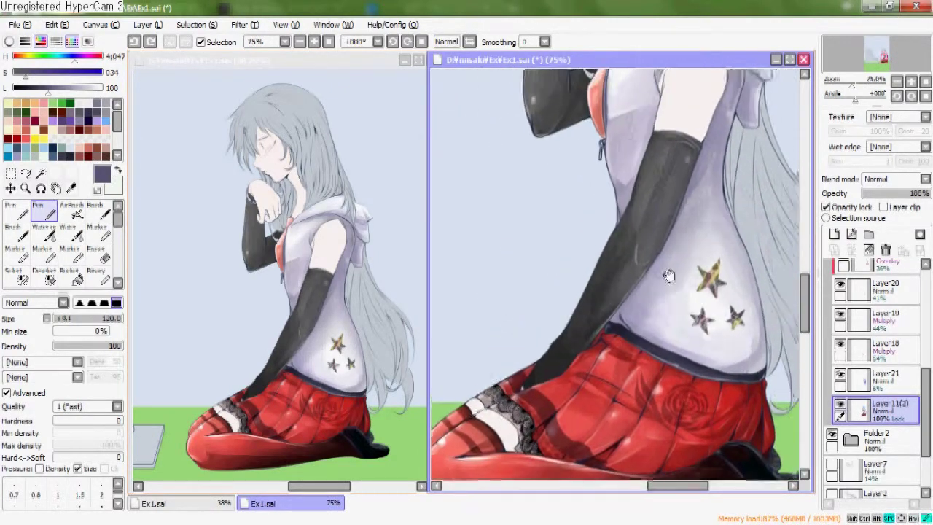
{"action": "left_click_drag", "start_coordinate": [669, 275], "coordinate": [639, 418]}
{"action": "left_click_drag", "start_coordinate": [654, 323], "coordinate": [638, 368]}
{"action": "left_click_drag", "start_coordinate": [923, 378], "coordinate": [923, 314]}
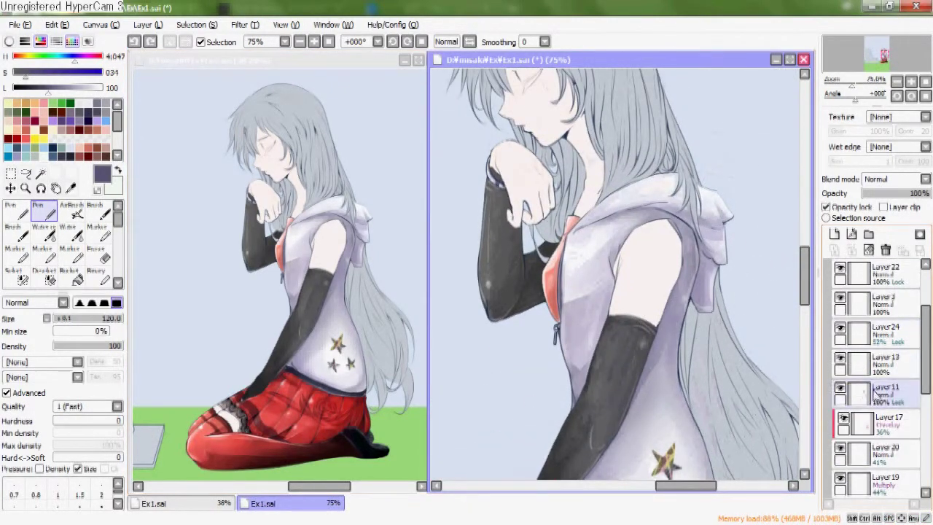
{"action": "left_click", "coordinate": [875, 395]}
{"action": "left_click", "coordinate": [840, 388]}
{"action": "left_click", "coordinate": [840, 388]}
{"action": "left_click", "coordinate": [857, 364]}
{"action": "left_click", "coordinate": [841, 359]}
{"action": "left_click", "coordinate": [840, 358]}
- Sample the skin colour, adjust it to saturation 255 and luminance 248, and lock Layer13's opacity
{"action": "left_click_drag", "start_coordinate": [540, 240], "coordinate": [571, 303]}
{"action": "scroll", "coordinate": [568, 305], "scroll_direction": "up", "scroll_amount": 2}
{"action": "right_click", "coordinate": [567, 306]}
{"action": "left_click_drag", "start_coordinate": [503, 211], "coordinate": [598, 183]}
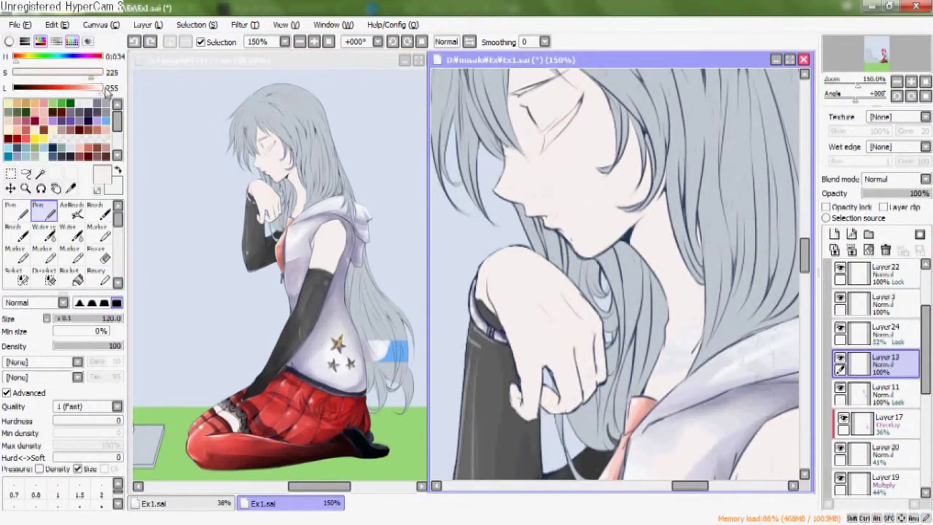
{"action": "scroll", "coordinate": [707, 265], "scroll_direction": "down", "scroll_amount": 4}
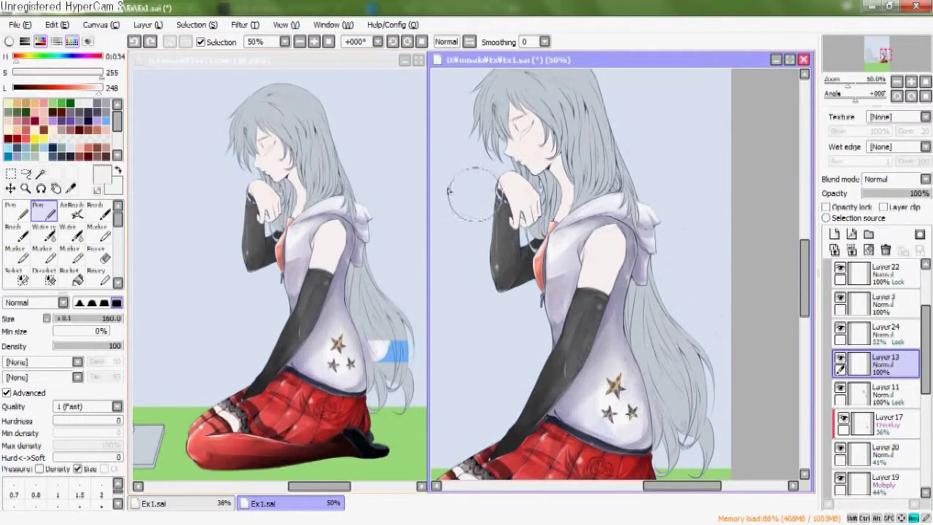
{"action": "left_click", "coordinate": [826, 207]}
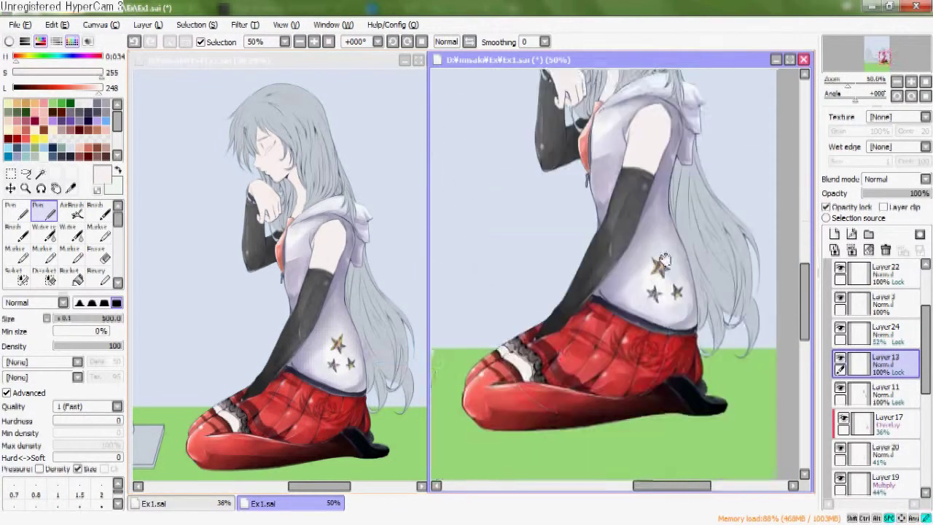
- Shade the bare upper arm with a salmon tone of luminance 204, trying other strokes before using the size 100 Marker
{"action": "left_click", "coordinate": [46, 233]}
{"action": "left_click", "coordinate": [84, 89]}
{"action": "mouse_move", "coordinate": [637, 280]}
{"action": "left_mouse_down"}
{"action": "mouse_move", "coordinate": [618, 326]}
{"action": "mouse_move", "coordinate": [600, 317]}
{"action": "mouse_move", "coordinate": [627, 307]}
{"action": "mouse_move", "coordinate": [589, 300]}
{"action": "mouse_move", "coordinate": [614, 286]}
{"action": "mouse_move", "coordinate": [610, 314]}
{"action": "mouse_move", "coordinate": [616, 298]}
{"action": "mouse_move", "coordinate": [624, 341]}
{"action": "mouse_move", "coordinate": [617, 278]}
{"action": "mouse_move", "coordinate": [606, 302]}
{"action": "mouse_move", "coordinate": [631, 275]}
{"action": "mouse_move", "coordinate": [618, 299]}
{"action": "left_mouse_up"}
{"action": "key", "text": "ctrl+z"}
{"action": "left_click", "coordinate": [45, 254]}
{"action": "mouse_move", "coordinate": [634, 268]}
{"action": "left_mouse_down"}
{"action": "mouse_move", "coordinate": [609, 332]}
{"action": "mouse_move", "coordinate": [623, 273]}
{"action": "mouse_move", "coordinate": [620, 300]}
{"action": "mouse_move", "coordinate": [643, 306]}
{"action": "left_mouse_up"}
{"action": "key", "text": "ctrl+z"}
{"action": "key", "text": "ctrl+z"}
{"action": "key", "text": "ctrl+z"}
{"action": "key", "text": "ctrl+z"}
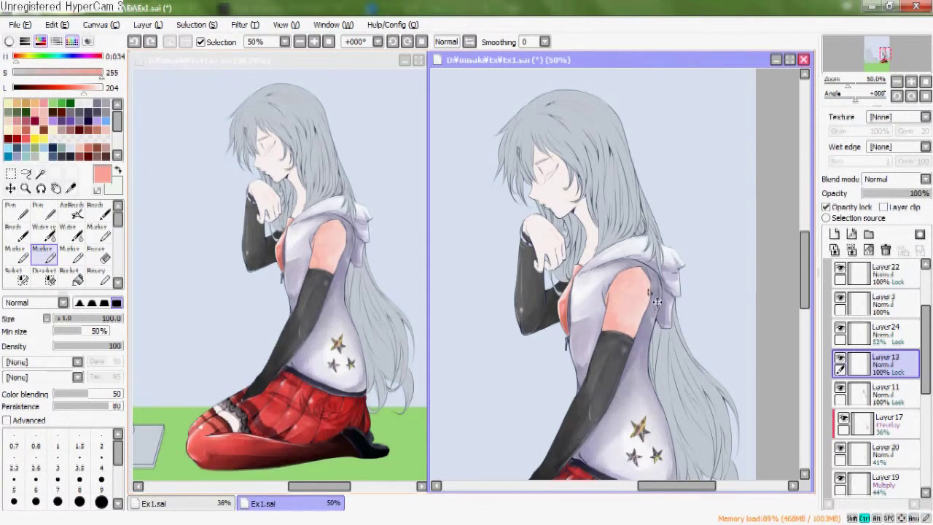
{"action": "mouse_move", "coordinate": [652, 310]}
{"action": "left_mouse_down"}
{"action": "mouse_move", "coordinate": [630, 346]}
{"action": "mouse_move", "coordinate": [596, 296]}
{"action": "mouse_move", "coordinate": [604, 278]}
{"action": "mouse_move", "coordinate": [625, 352]}
{"action": "left_mouse_up"}
{"action": "mouse_move", "coordinate": [590, 207]}
{"action": "left_mouse_down"}
{"action": "mouse_move", "coordinate": [594, 263]}
{"action": "mouse_move", "coordinate": [574, 191]}
{"action": "left_mouse_up"}
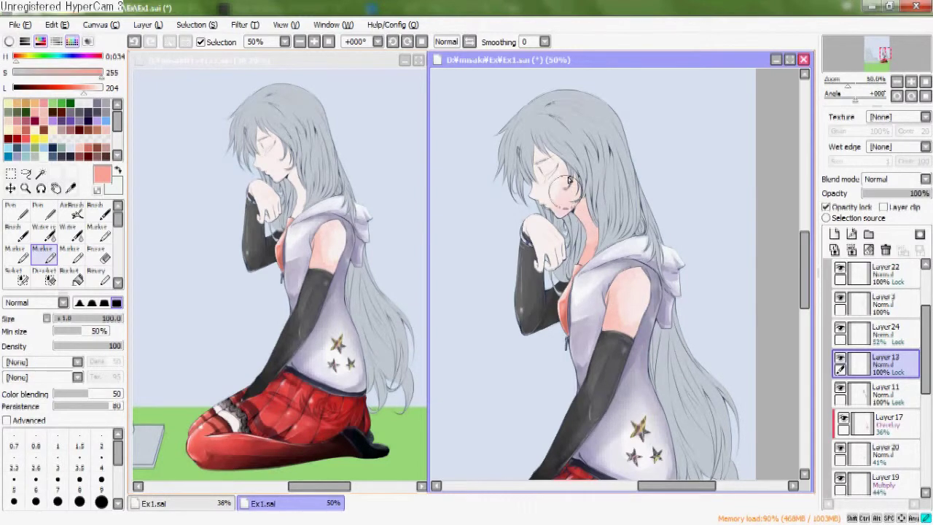
{"action": "key", "text": "ctrl+z"}
{"action": "mouse_move", "coordinate": [586, 197]}
{"action": "left_mouse_down"}
{"action": "mouse_move", "coordinate": [603, 251]}
{"action": "mouse_move", "coordinate": [595, 197]}
{"action": "mouse_move", "coordinate": [590, 272]}
{"action": "mouse_move", "coordinate": [587, 211]}
{"action": "left_mouse_up"}
{"action": "key", "text": "ctrl+z"}
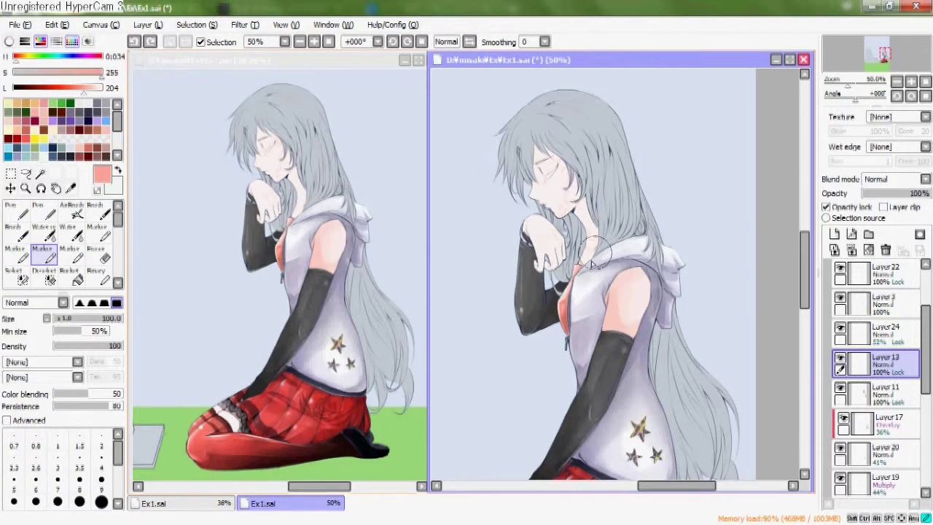
{"action": "key", "text": "ctrl+z"}
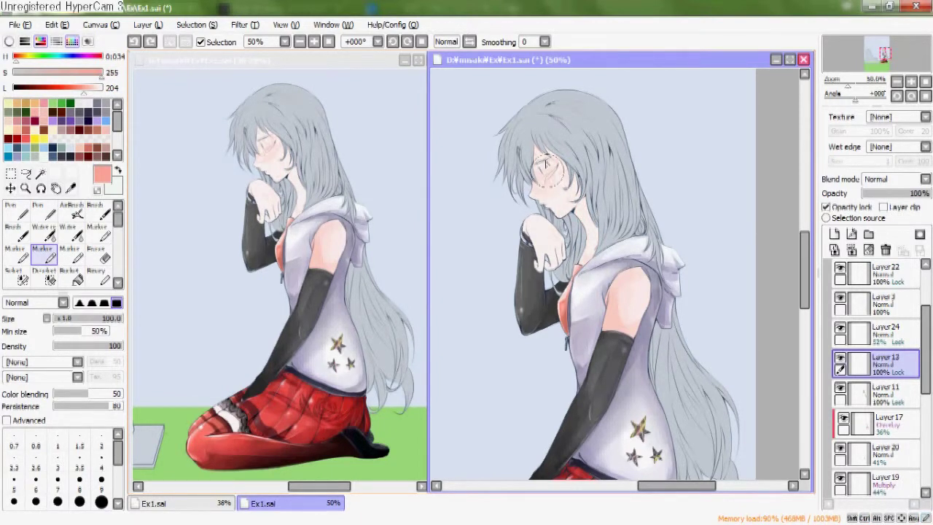
- Brush soft salmon shading over the face, neck and raised hand with the size 100 Marker
{"action": "mouse_move", "coordinate": [559, 151]}
{"action": "left_mouse_down"}
{"action": "mouse_move", "coordinate": [574, 178]}
{"action": "mouse_move", "coordinate": [560, 194]}
{"action": "mouse_move", "coordinate": [556, 186]}
{"action": "mouse_move", "coordinate": [582, 197]}
{"action": "mouse_move", "coordinate": [594, 255]}
{"action": "left_mouse_up"}
{"action": "mouse_move", "coordinate": [532, 231]}
{"action": "left_mouse_down"}
{"action": "mouse_move", "coordinate": [541, 270]}
{"action": "mouse_move", "coordinate": [555, 252]}
{"action": "left_mouse_up"}
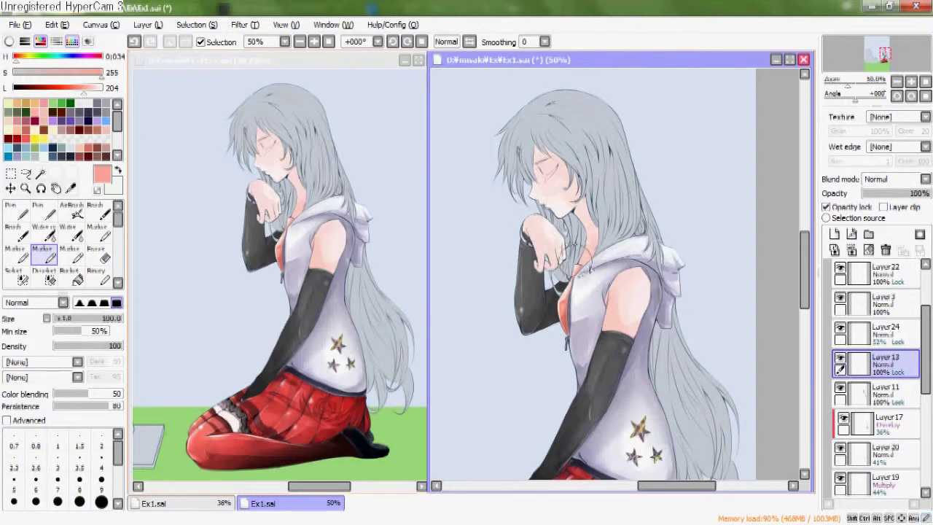
{"action": "scroll", "coordinate": [543, 262], "scroll_direction": "down", "scroll_amount": 5}
{"action": "scroll", "coordinate": [676, 296], "scroll_direction": "up", "scroll_amount": 3}
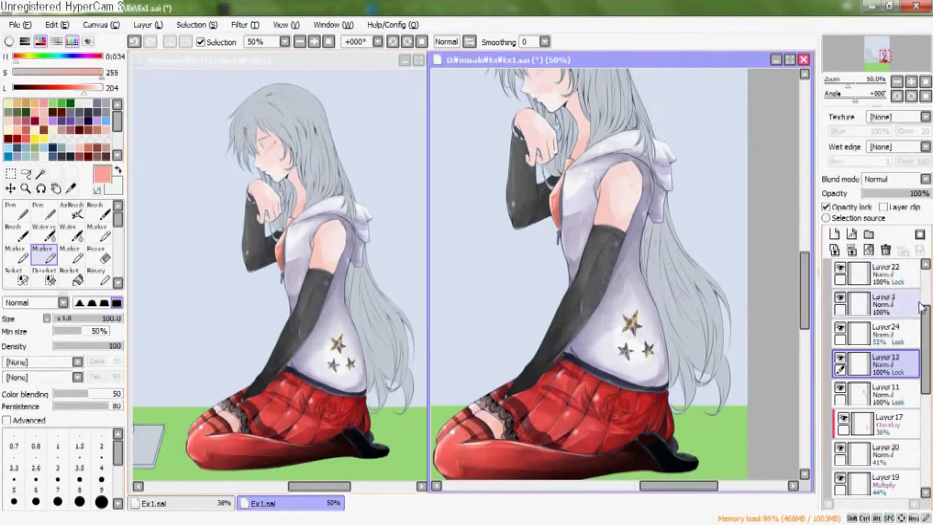
{"action": "scroll", "coordinate": [616, 263], "scroll_direction": "up", "scroll_amount": 1}
{"action": "key", "text": "ctrl+z"}
{"action": "mouse_move", "coordinate": [609, 230]}
{"action": "left_mouse_down"}
{"action": "mouse_move", "coordinate": [603, 292]}
{"action": "mouse_move", "coordinate": [621, 289]}
{"action": "mouse_move", "coordinate": [636, 260]}
{"action": "mouse_move", "coordinate": [619, 285]}
{"action": "mouse_move", "coordinate": [639, 282]}
{"action": "mouse_move", "coordinate": [611, 250]}
{"action": "left_mouse_up"}
{"action": "key", "text": "ctrl+z"}
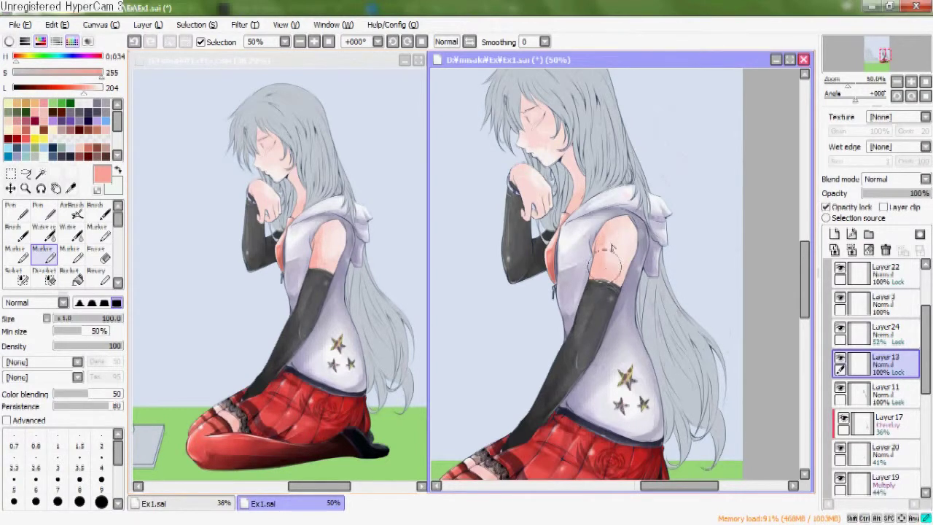
- Brush salmon shading onto the bare thigh between the stocking and the lace, redoing strokes as needed
{"action": "key", "text": "space"}
{"action": "left_click_drag", "start_coordinate": [602, 167], "coordinate": [598, 221]}
{"action": "scroll", "coordinate": [487, 235], "scroll_direction": "up", "scroll_amount": 2}
{"action": "mouse_move", "coordinate": [647, 195]}
{"action": "left_mouse_down"}
{"action": "mouse_move", "coordinate": [631, 175]}
{"action": "mouse_move", "coordinate": [647, 156]}
{"action": "mouse_move", "coordinate": [614, 75]}
{"action": "left_mouse_up"}
{"action": "key", "text": "ctrl+z"}
{"action": "key", "text": "space"}
{"action": "left_click_drag", "start_coordinate": [637, 360], "coordinate": [718, 95]}
{"action": "left_click_drag", "start_coordinate": [583, 401], "coordinate": [700, 235]}
{"action": "left_click_drag", "start_coordinate": [630, 260], "coordinate": [640, 296]}
{"action": "key", "text": "ctrl+z"}
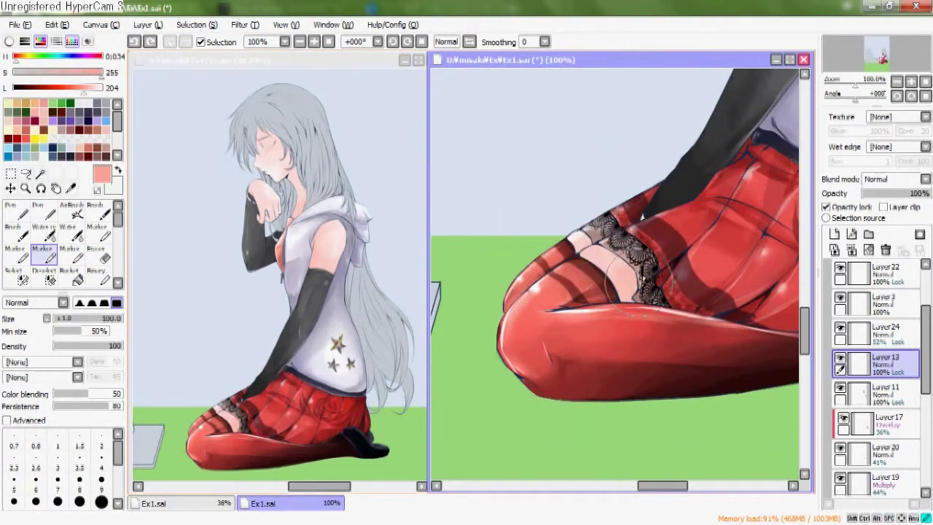
{"action": "left_click_drag", "start_coordinate": [625, 258], "coordinate": [636, 299]}
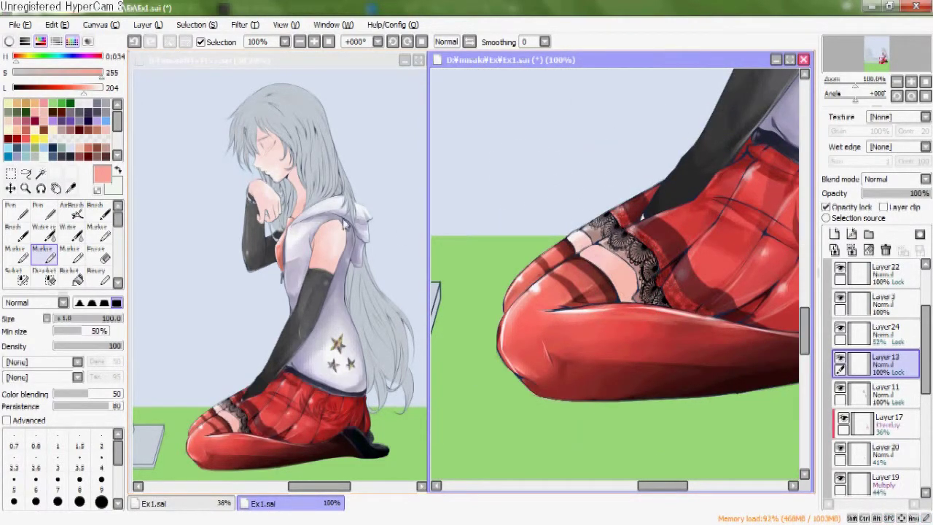
- Build up the salmon shading on the upper arm, testing a finer Marker and undoing unwanted strokes
{"action": "key", "text": "space"}
{"action": "left_click_drag", "start_coordinate": [736, 124], "coordinate": [561, 393]}
{"action": "left_click_drag", "start_coordinate": [650, 217], "coordinate": [579, 395]}
{"action": "left_click", "coordinate": [73, 251]}
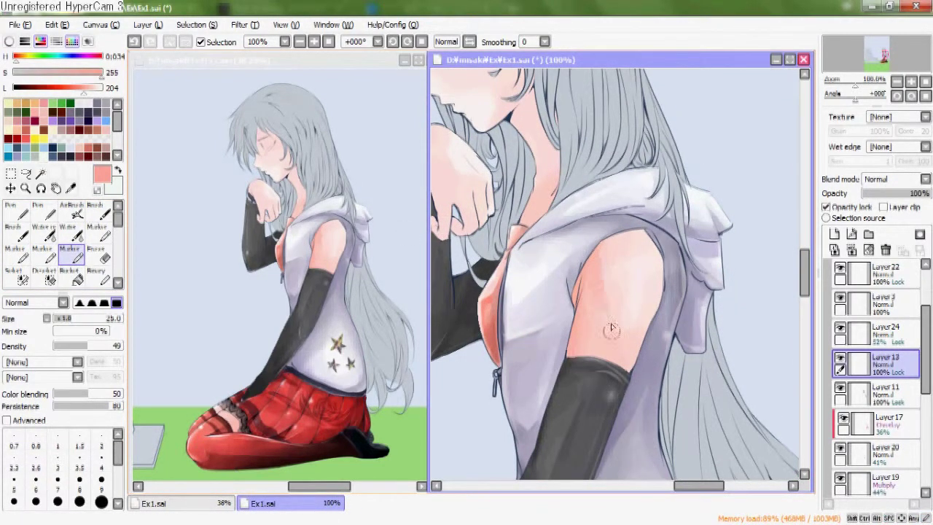
{"action": "left_click", "coordinate": [42, 251]}
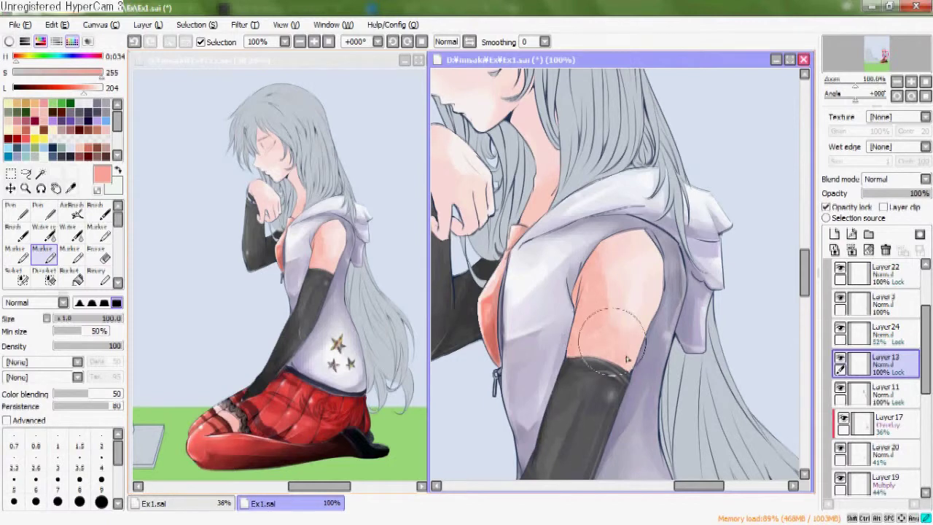
{"action": "key", "text": "ctrl+z"}
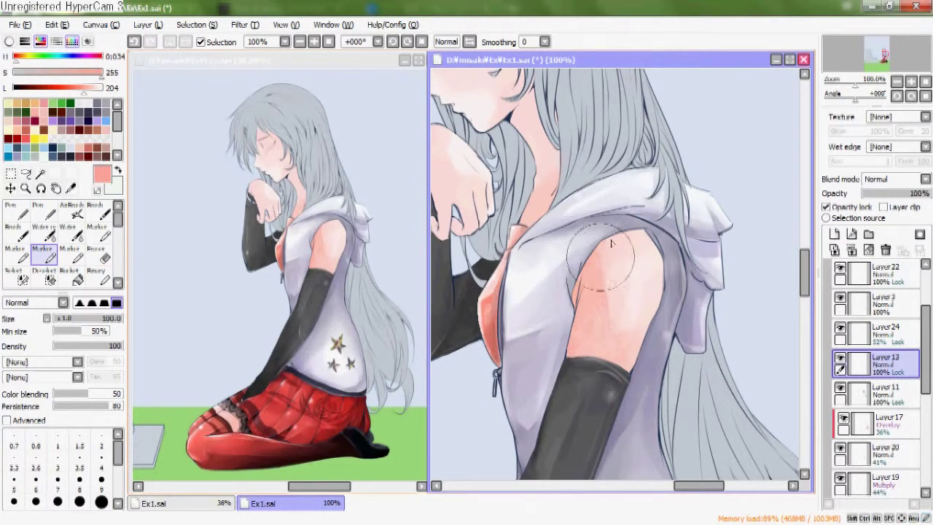
{"action": "key", "text": "ctrl+z"}
{"action": "mouse_move", "coordinate": [593, 247]}
{"action": "left_mouse_down"}
{"action": "mouse_move", "coordinate": [588, 275]}
{"action": "mouse_move", "coordinate": [613, 244]}
{"action": "mouse_move", "coordinate": [669, 226]}
{"action": "mouse_move", "coordinate": [736, 310]}
{"action": "left_mouse_up"}
{"action": "key", "text": "ctrl+z"}
- Refine the salmon shading on the raised hand, fingers, neck and face with the size 30 Marker
{"action": "left_click", "coordinate": [14, 251]}
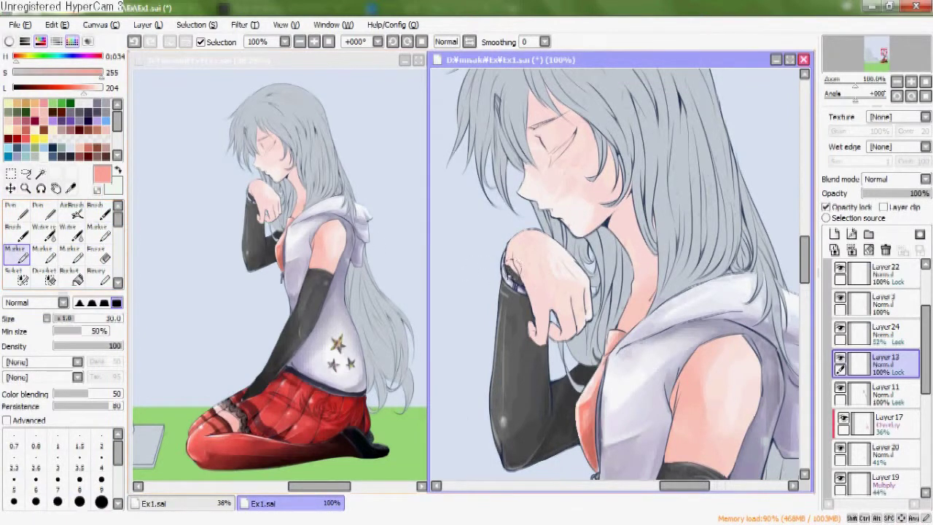
{"action": "left_click_drag", "start_coordinate": [516, 270], "coordinate": [512, 253]}
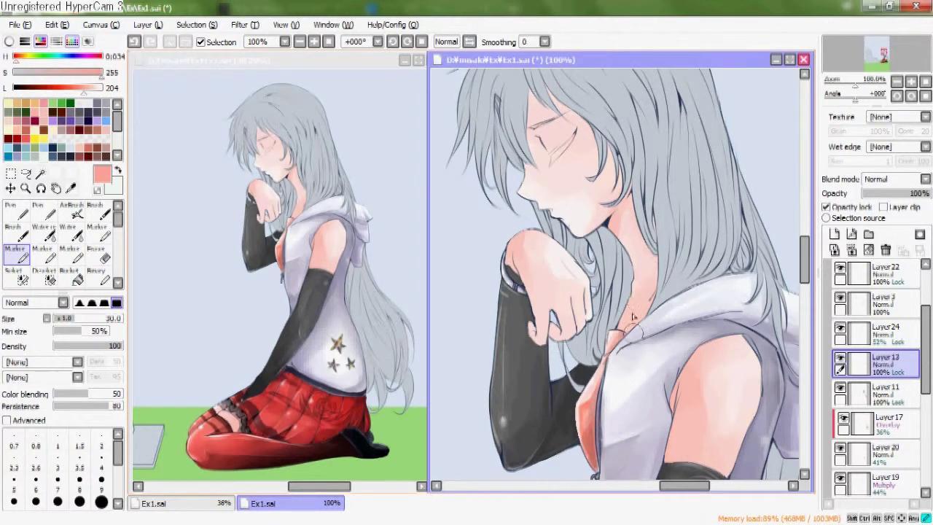
{"action": "left_click_drag", "start_coordinate": [648, 319], "coordinate": [672, 235]}
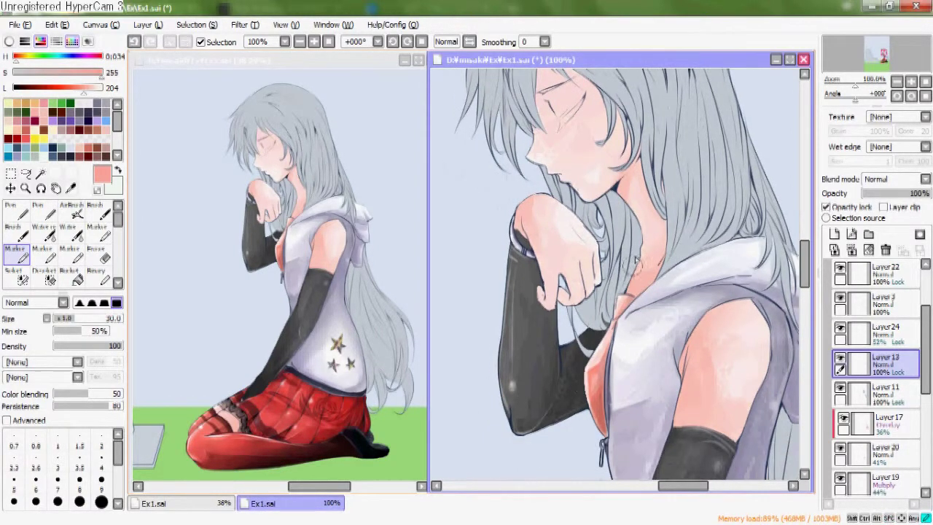
{"action": "left_click_drag", "start_coordinate": [663, 198], "coordinate": [696, 185]}
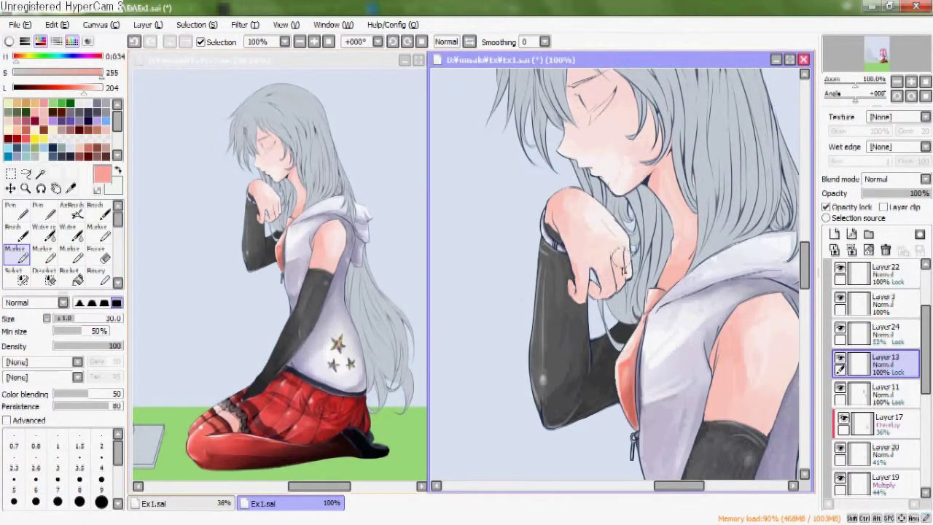
{"action": "left_click_drag", "start_coordinate": [678, 285], "coordinate": [618, 202]}
{"action": "mouse_move", "coordinate": [758, 314]}
{"action": "left_mouse_down"}
{"action": "mouse_move", "coordinate": [662, 221]}
{"action": "mouse_move", "coordinate": [654, 277]}
{"action": "mouse_move", "coordinate": [618, 287]}
{"action": "left_mouse_up"}
- Refine the salmon shading on the bare thighs and smooth the upper arm's tones with the size 30 Marker
{"action": "mouse_move", "coordinate": [625, 255]}
{"action": "left_mouse_down"}
{"action": "mouse_move", "coordinate": [610, 301]}
{"action": "mouse_move", "coordinate": [750, 121]}
{"action": "left_mouse_up"}
{"action": "left_click_drag", "start_coordinate": [510, 437], "coordinate": [624, 243]}
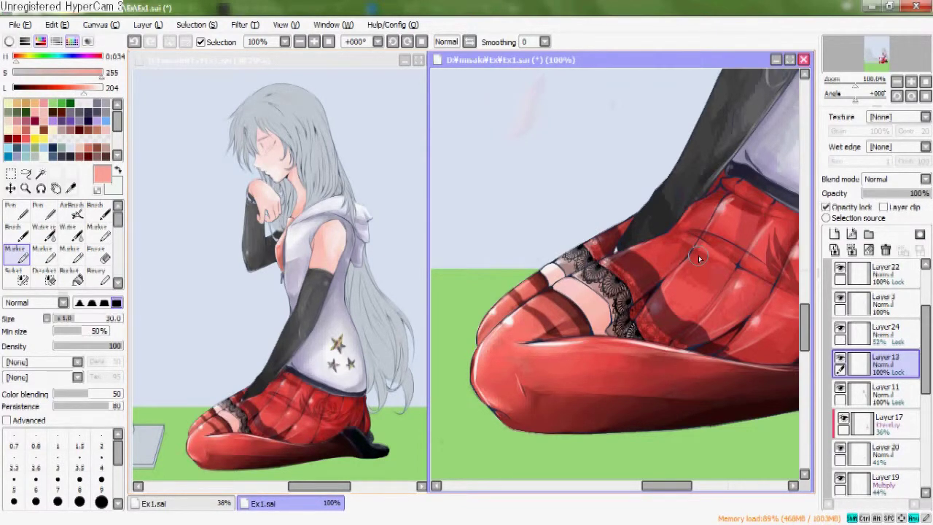
{"action": "mouse_move", "coordinate": [666, 256]}
{"action": "left_mouse_down"}
{"action": "mouse_move", "coordinate": [573, 354]}
{"action": "mouse_move", "coordinate": [550, 466]}
{"action": "left_mouse_up"}
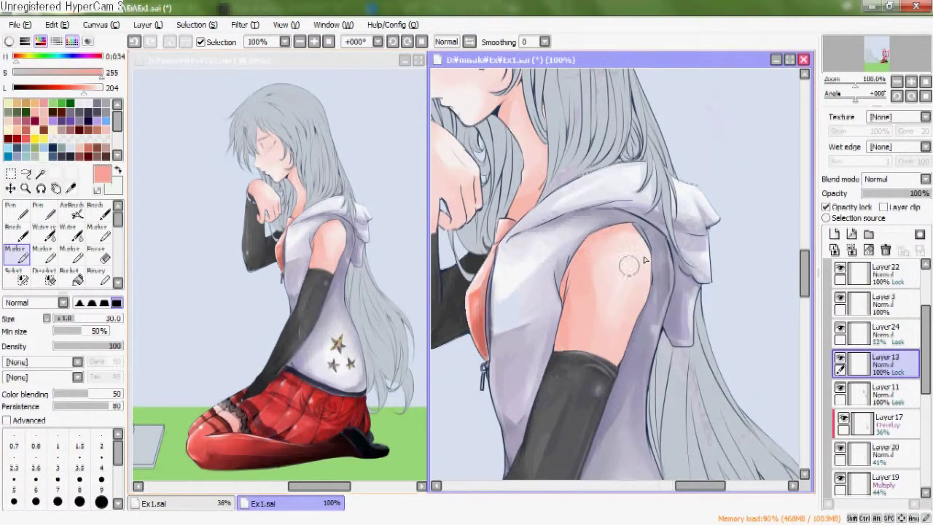
{"action": "left_click_drag", "start_coordinate": [528, 184], "coordinate": [608, 258]}
{"action": "left_click_drag", "start_coordinate": [688, 335], "coordinate": [679, 284]}
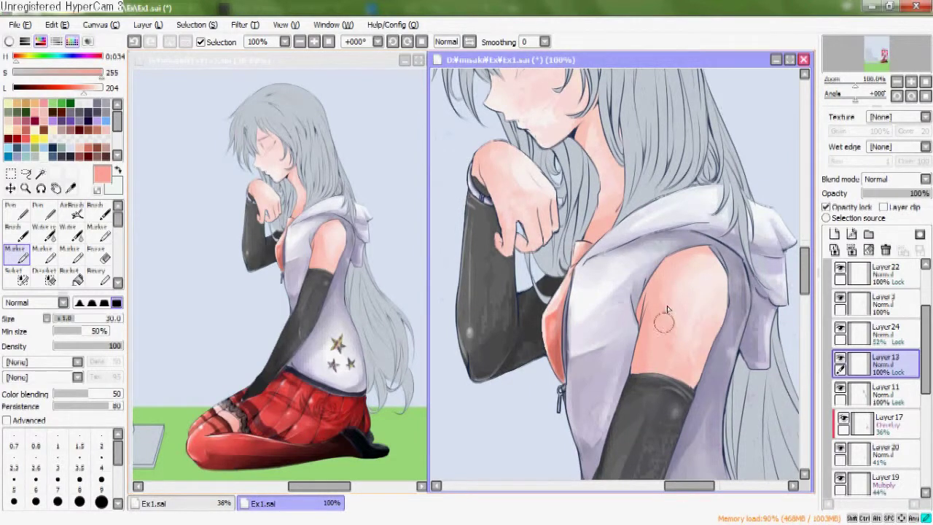
- Blend salmon shading into the face around the forehead, closed eye and hairline
{"action": "scroll", "coordinate": [730, 284], "scroll_direction": "up", "scroll_amount": 3}
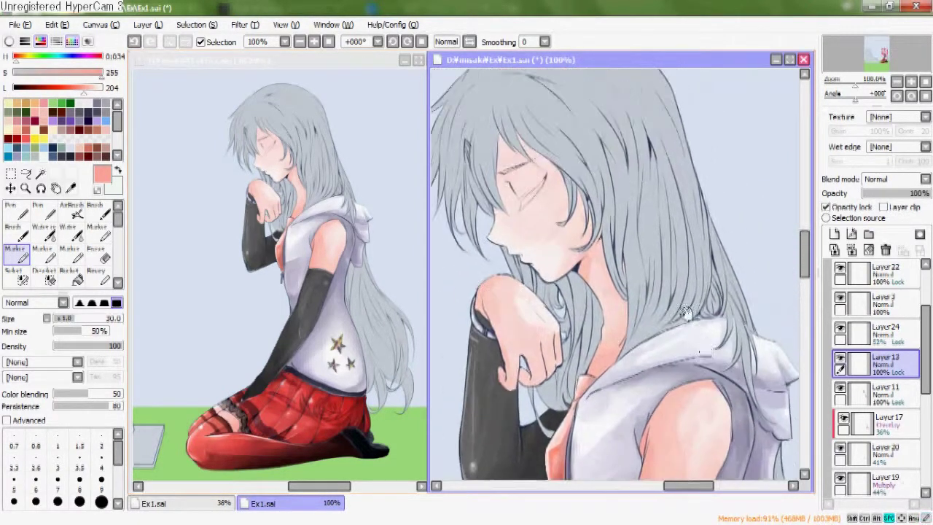
{"action": "mouse_move", "coordinate": [543, 158]}
{"action": "left_mouse_down"}
{"action": "mouse_move", "coordinate": [526, 228]}
{"action": "mouse_move", "coordinate": [560, 232]}
{"action": "mouse_move", "coordinate": [521, 222]}
{"action": "left_mouse_up"}
{"action": "mouse_move", "coordinate": [606, 199]}
{"action": "left_mouse_down"}
{"action": "mouse_move", "coordinate": [589, 217]}
{"action": "mouse_move", "coordinate": [612, 226]}
{"action": "left_mouse_up"}
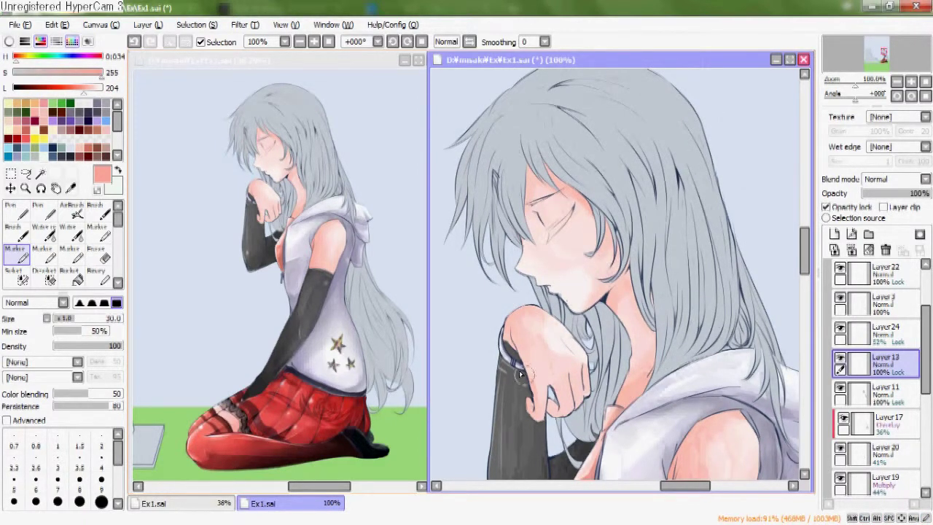
- Smooth the salmon shading on the raised hand, lower face and neck with the size 25 Marker at density 49
{"action": "scroll", "coordinate": [508, 327], "scroll_direction": "down", "scroll_amount": 2}
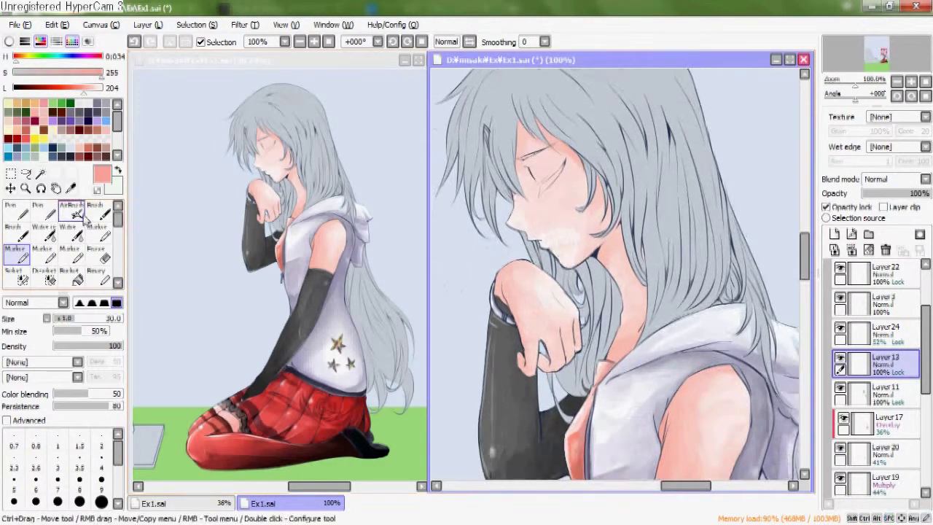
{"action": "left_click", "coordinate": [70, 253]}
{"action": "key", "text": "ctrl+z"}
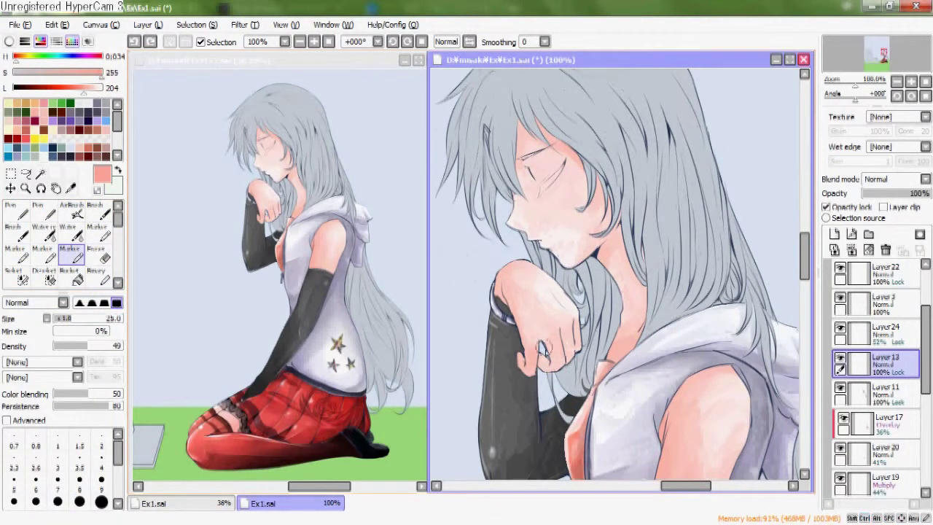
{"action": "key", "text": "ctrl+z"}
{"action": "mouse_move", "coordinate": [559, 370]}
{"action": "left_mouse_down"}
{"action": "mouse_move", "coordinate": [546, 370]}
{"action": "mouse_move", "coordinate": [557, 363]}
{"action": "left_mouse_up"}
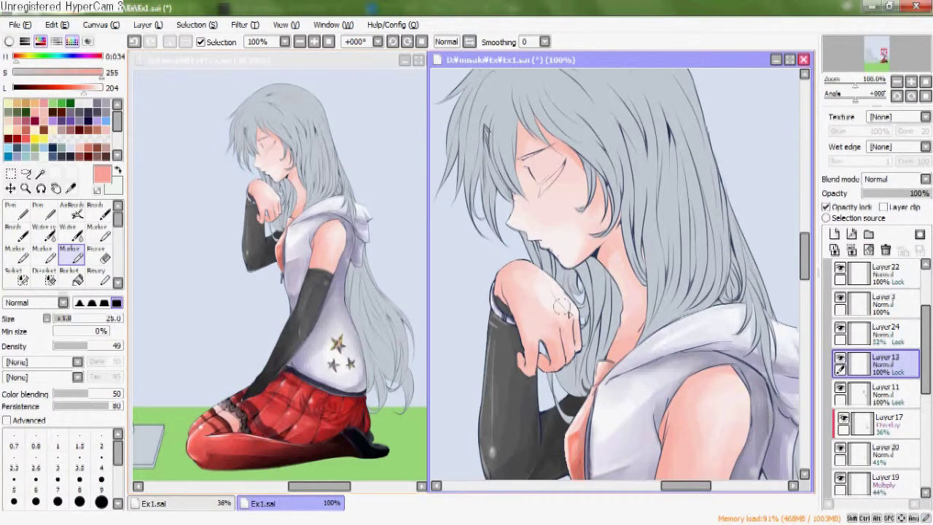
{"action": "left_click_drag", "start_coordinate": [608, 191], "coordinate": [589, 229]}
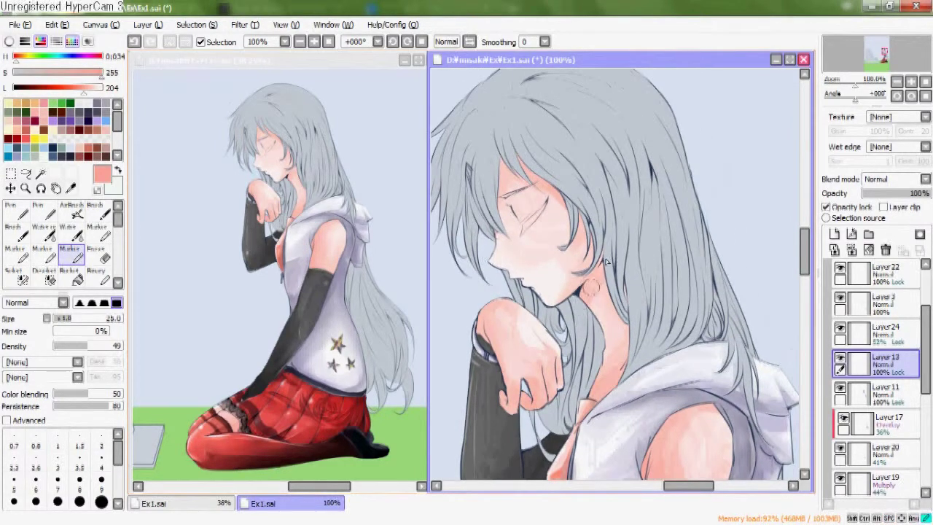
{"action": "mouse_move", "coordinate": [550, 304]}
{"action": "left_mouse_down"}
{"action": "mouse_move", "coordinate": [604, 272]}
{"action": "mouse_move", "coordinate": [586, 262]}
{"action": "mouse_move", "coordinate": [583, 279]}
{"action": "left_mouse_up"}
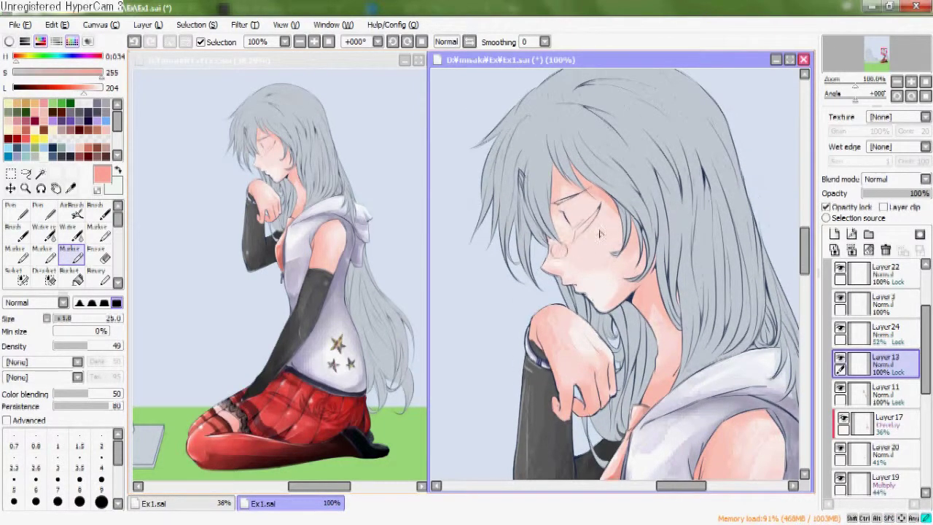
- Airbrush a soft salmon blush across the nose and cheek below the closed eye at size 160, and blend it with the size 100 Water brush
{"action": "left_click", "coordinate": [44, 232]}
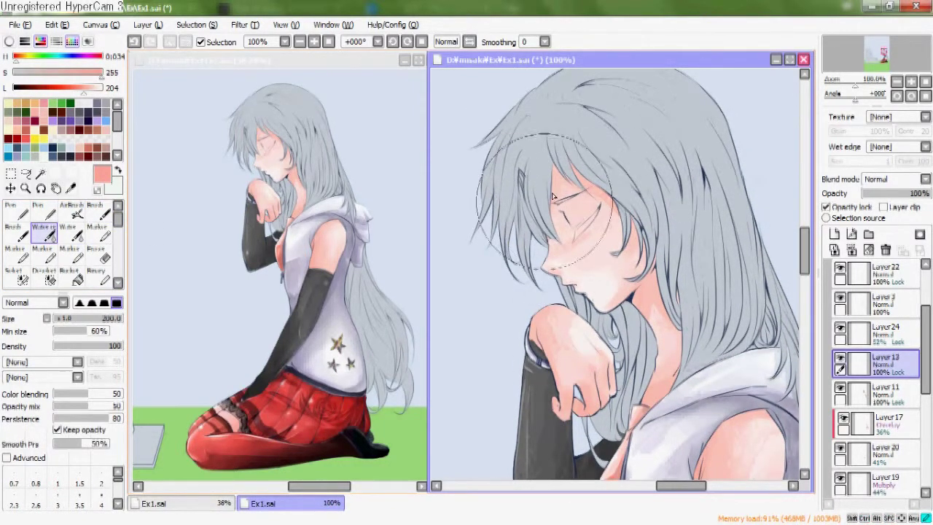
{"action": "left_click", "coordinate": [71, 209]}
{"action": "key", "text": "ctrl+z"}
{"action": "mouse_move", "coordinate": [541, 253]}
{"action": "left_mouse_down"}
{"action": "mouse_move", "coordinate": [604, 225]}
{"action": "mouse_move", "coordinate": [587, 257]}
{"action": "mouse_move", "coordinate": [594, 237]}
{"action": "mouse_move", "coordinate": [585, 237]}
{"action": "left_mouse_up"}
{"action": "key", "text": "ctrl+z"}
{"action": "key", "text": "ctrl+z"}
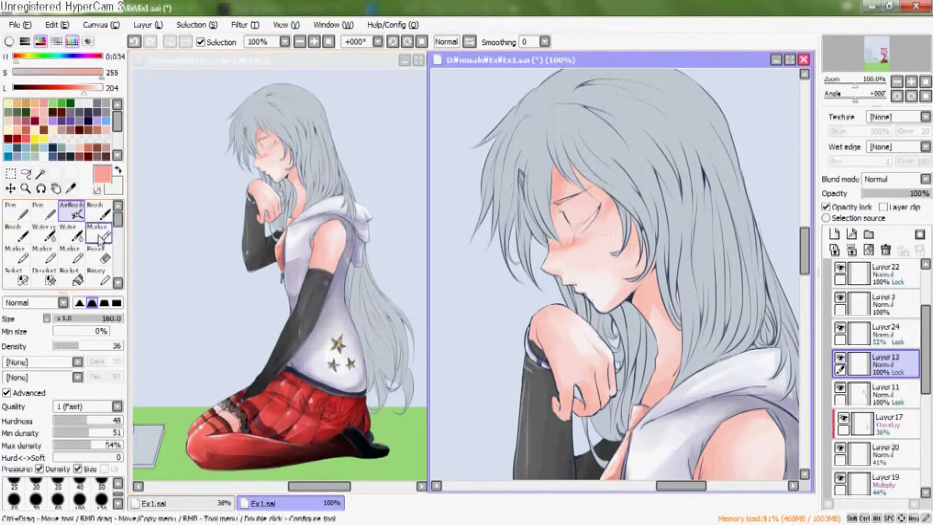
{"action": "left_click", "coordinate": [71, 232]}
{"action": "left_click_drag", "start_coordinate": [549, 242], "coordinate": [594, 213]}
{"action": "key", "text": "ctrl+z"}
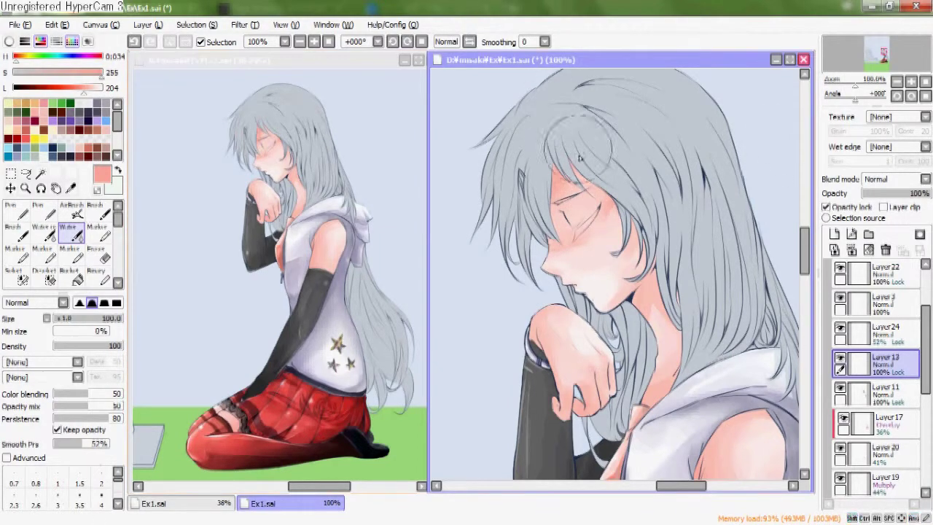